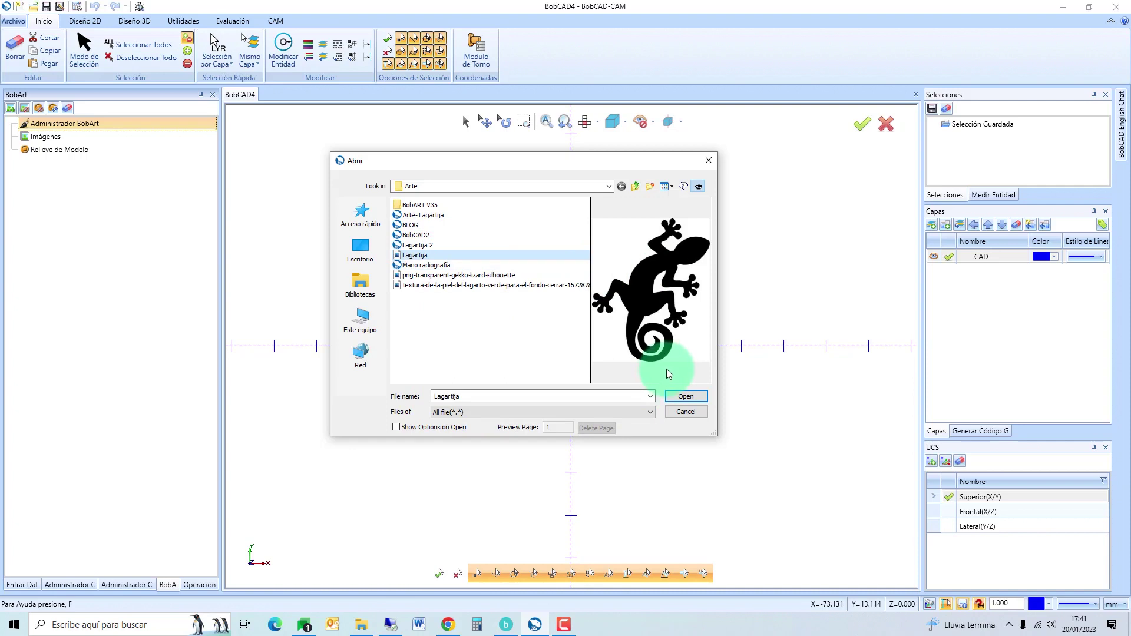
- Load the Lagartija image and move it to an origin of about X -7.8, Y -8.4
click(688, 398)
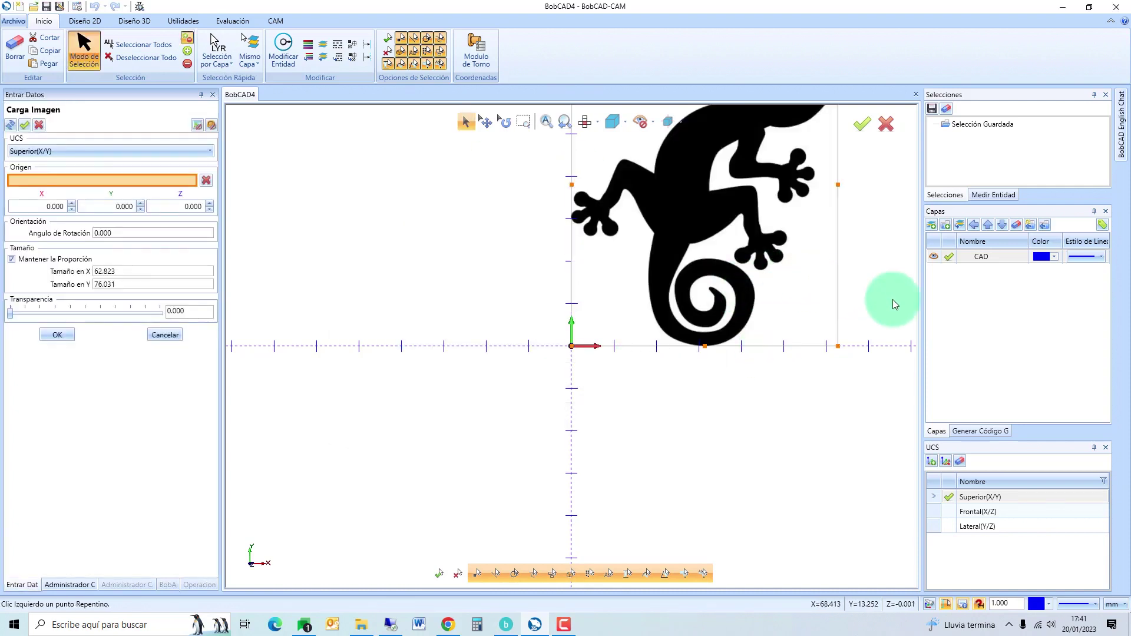
middle_drag(878, 305, 746, 407)
middle_drag(735, 364, 702, 379)
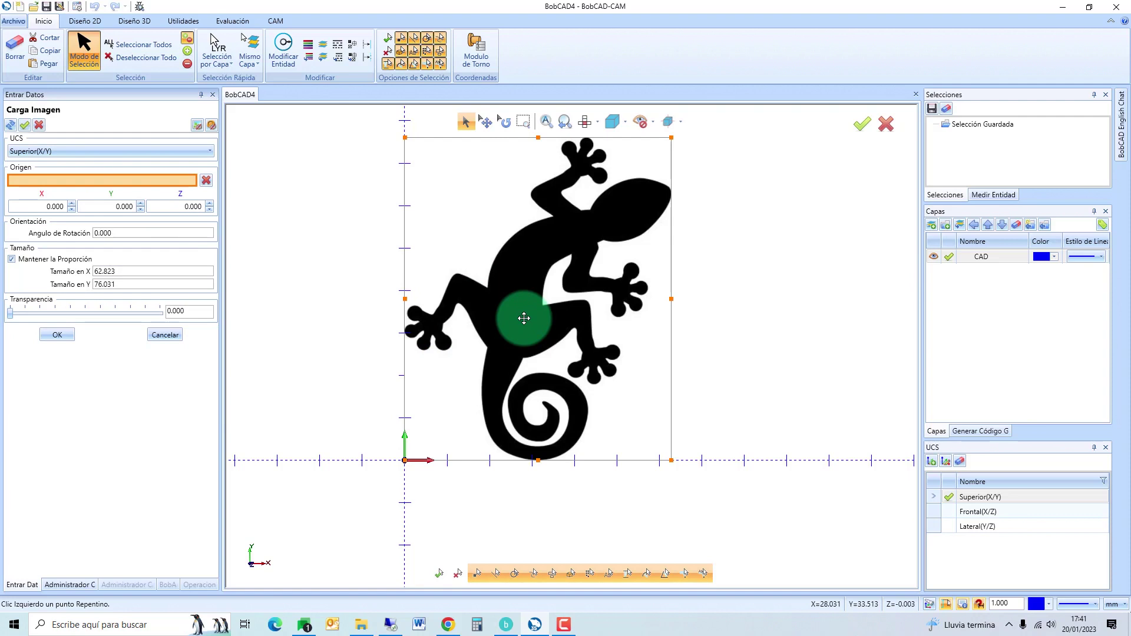
scroll(524, 318, down, 1)
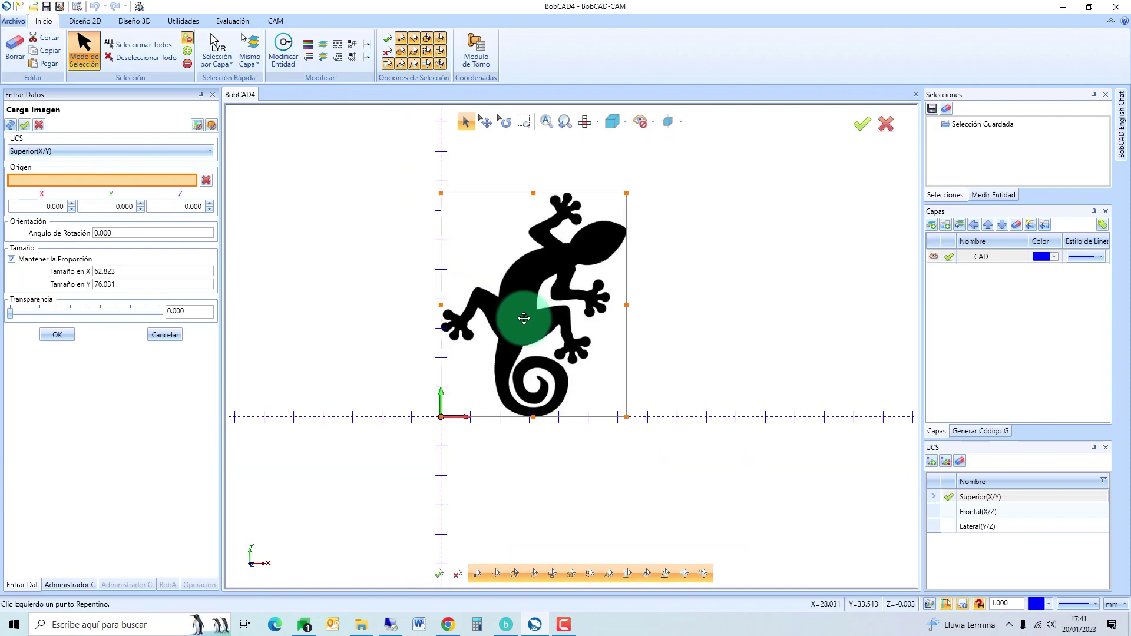
drag(524, 320, 501, 343)
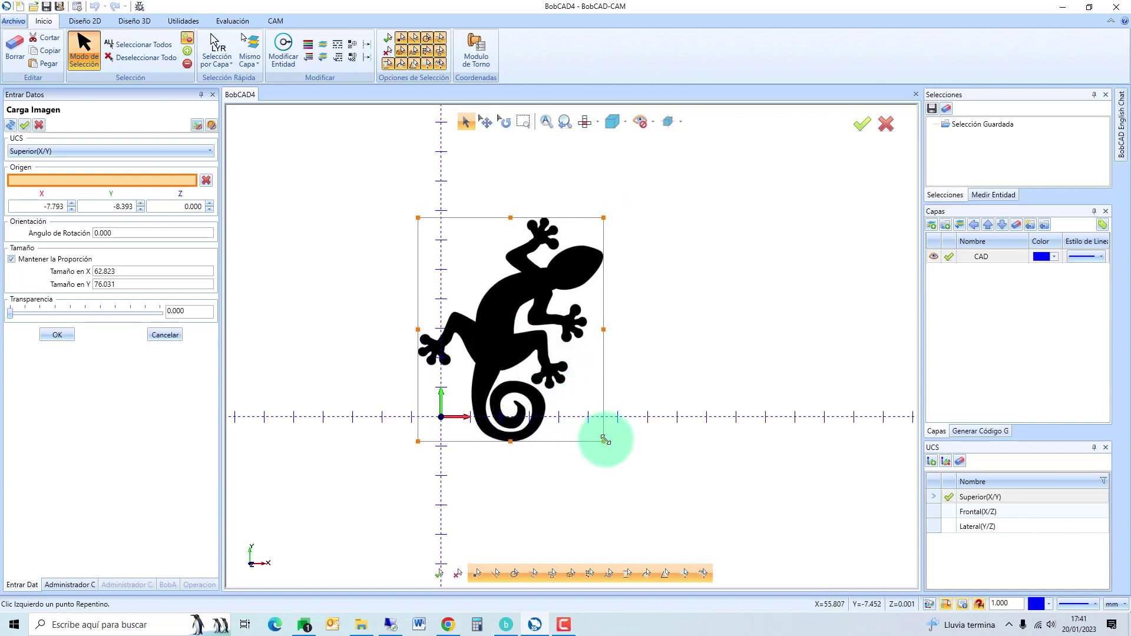
- Enlarge the lizard image proportionally to about 82 × 99 mm and reposition its origin to about X -11.1, Y -11.3
drag(605, 443, 617, 458)
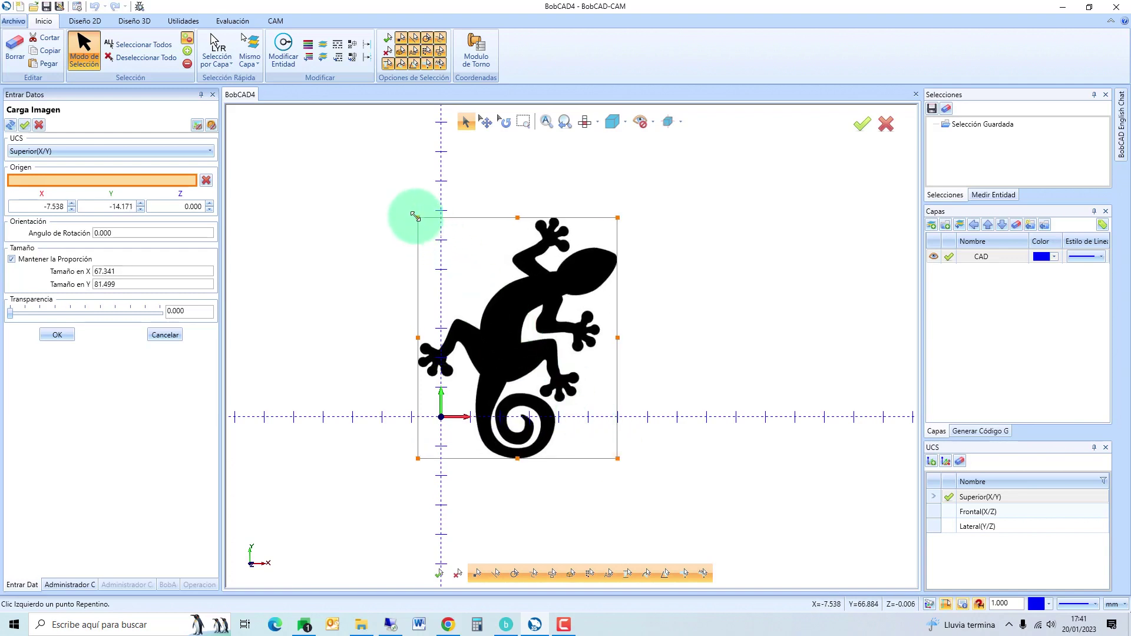
drag(415, 215, 393, 190)
drag(497, 328, 508, 325)
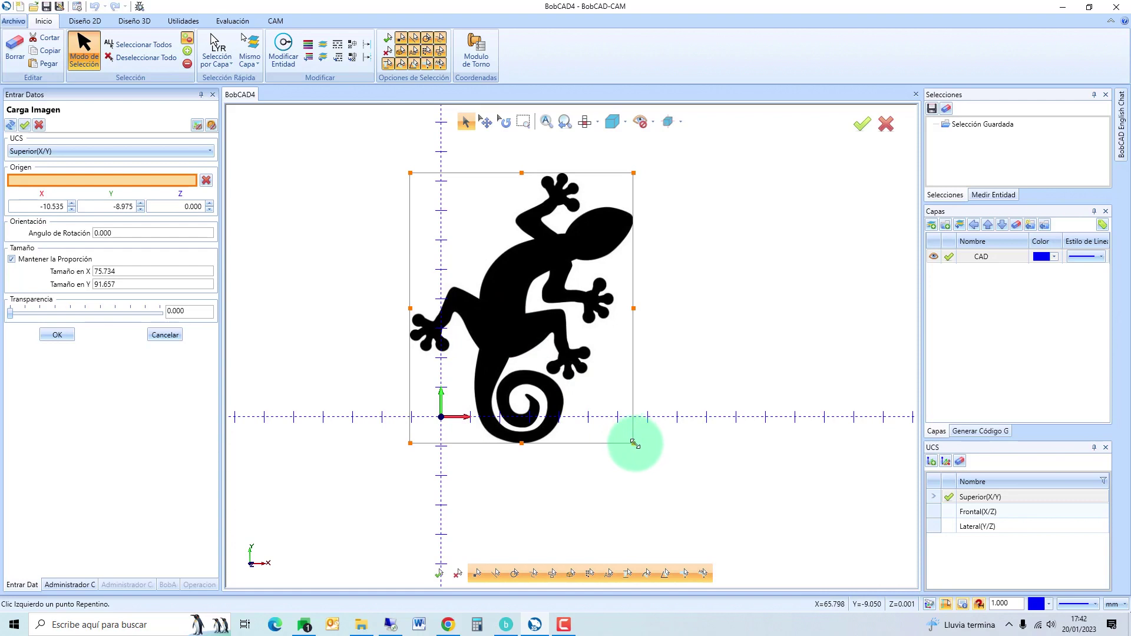
drag(635, 443, 648, 455)
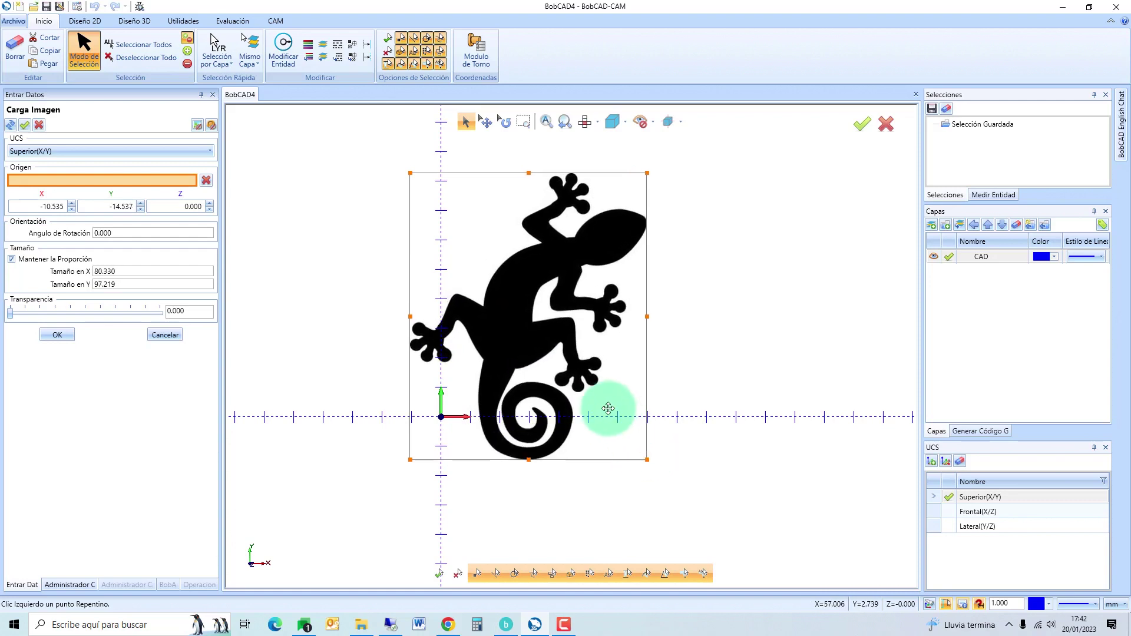
drag(570, 382, 567, 366)
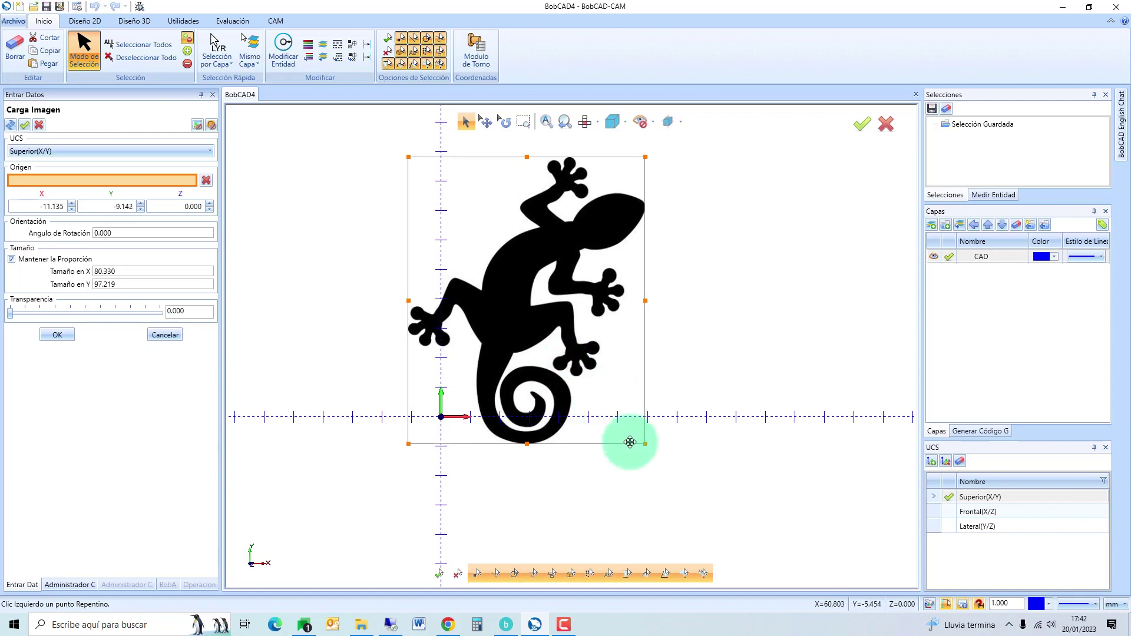
drag(649, 444, 652, 451)
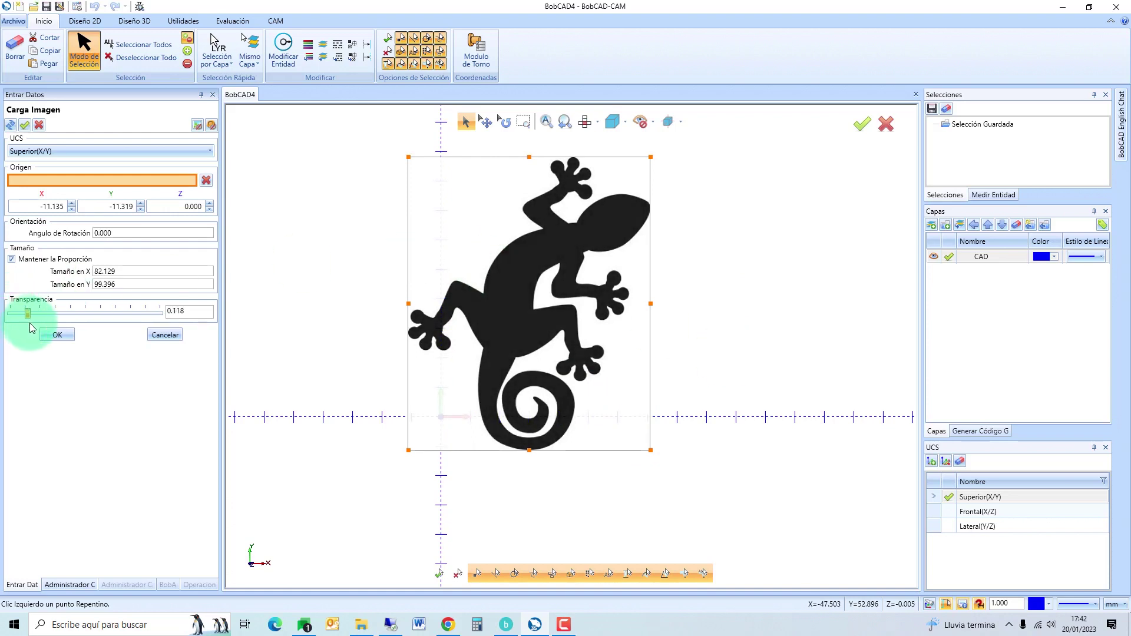
- Raise the lizard image's transparency until the silhouette is medium grey, and confirm the image placement
drag(31, 329, 69, 334)
scroll(621, 251, up, 5)
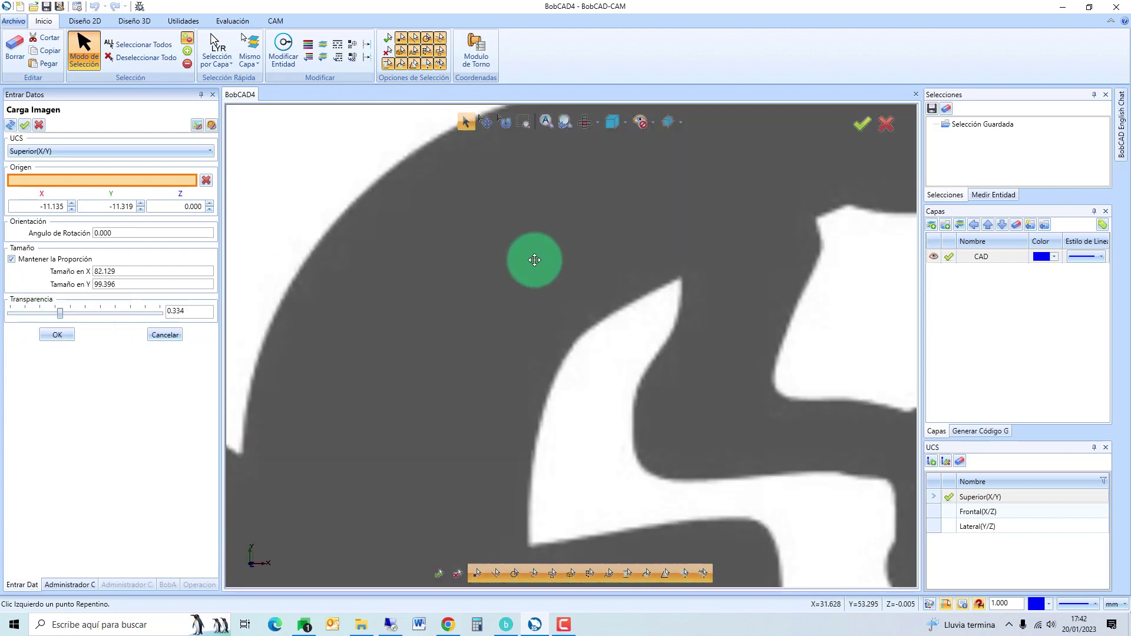
scroll(377, 222, down, 1)
scroll(377, 222, down, 3)
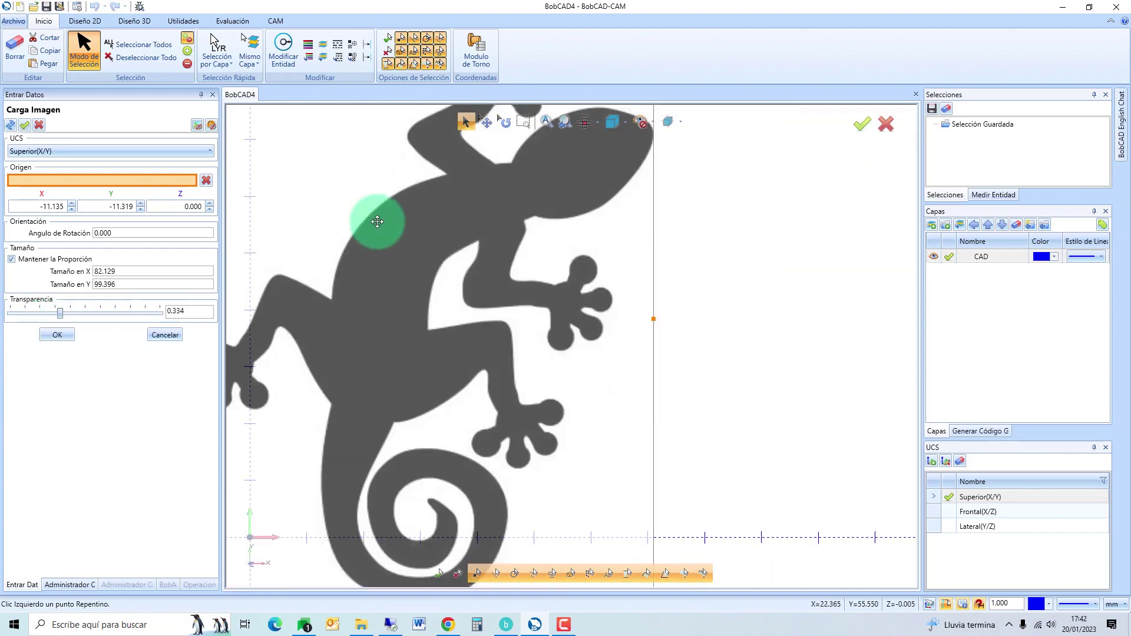
scroll(377, 221, down, 1)
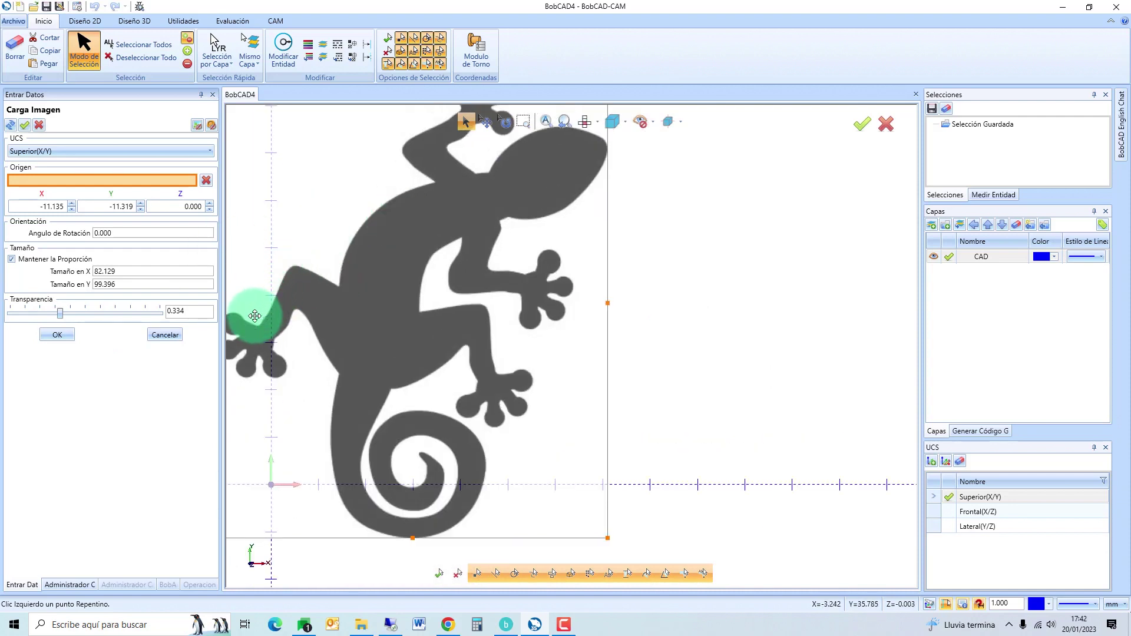
scroll(362, 214, down, 1)
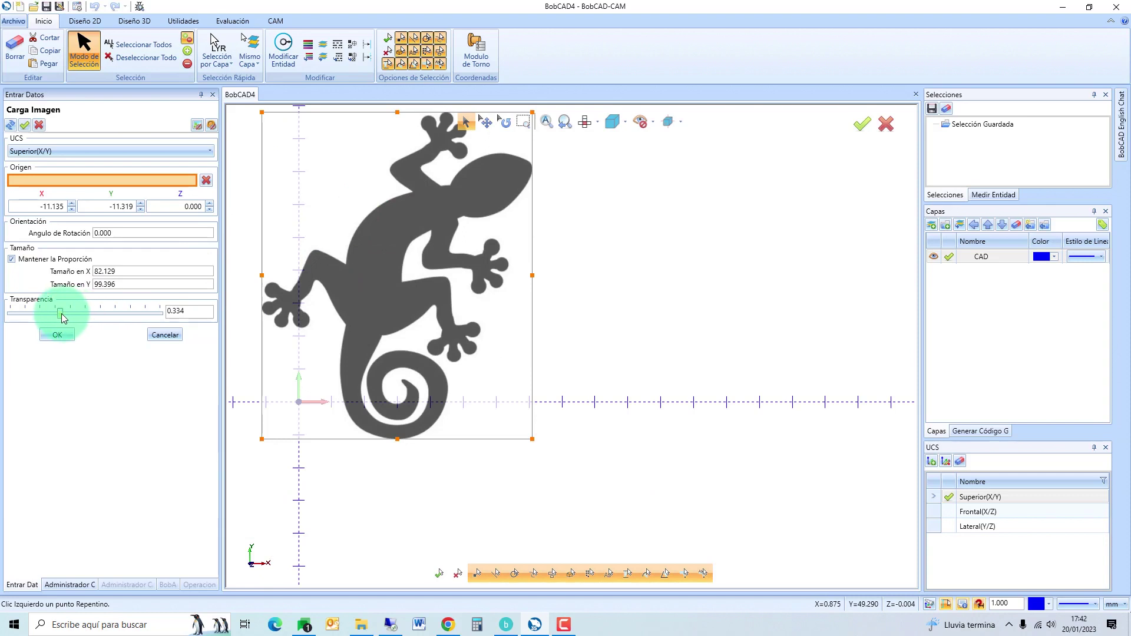
mouse_move(62, 318)
mouse_down()
mouse_move(90, 318)
mouse_move(75, 325)
mouse_up()
click(70, 333)
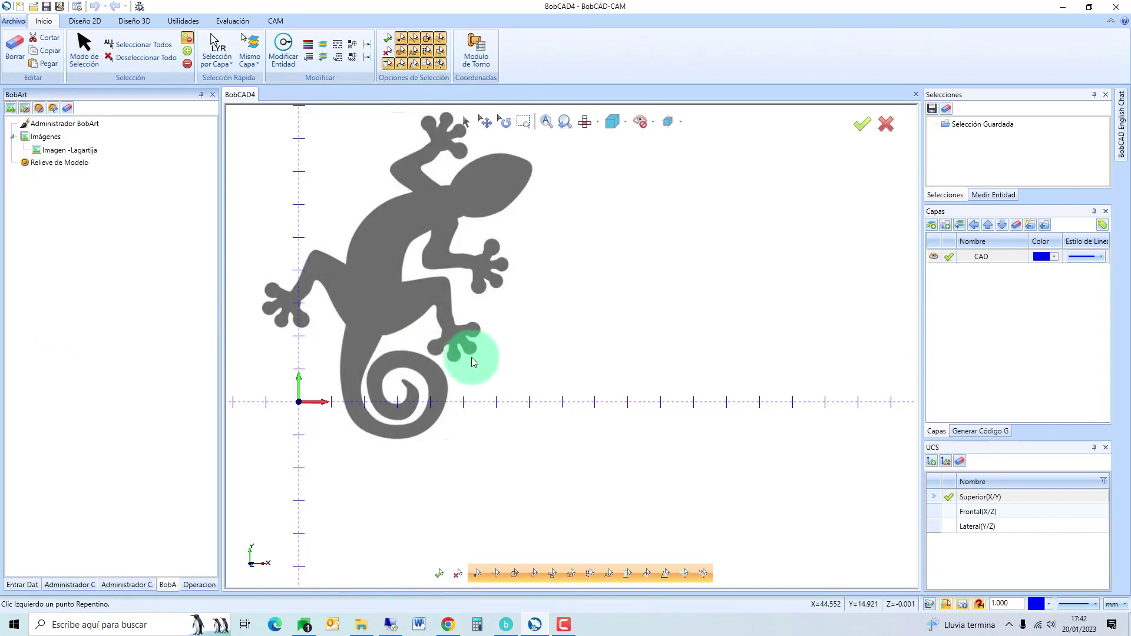
- Start vectorizing the Lagartija image, lower the grey levels to 214 and apply the trace
middle_drag(472, 357, 544, 447)
click(63, 155)
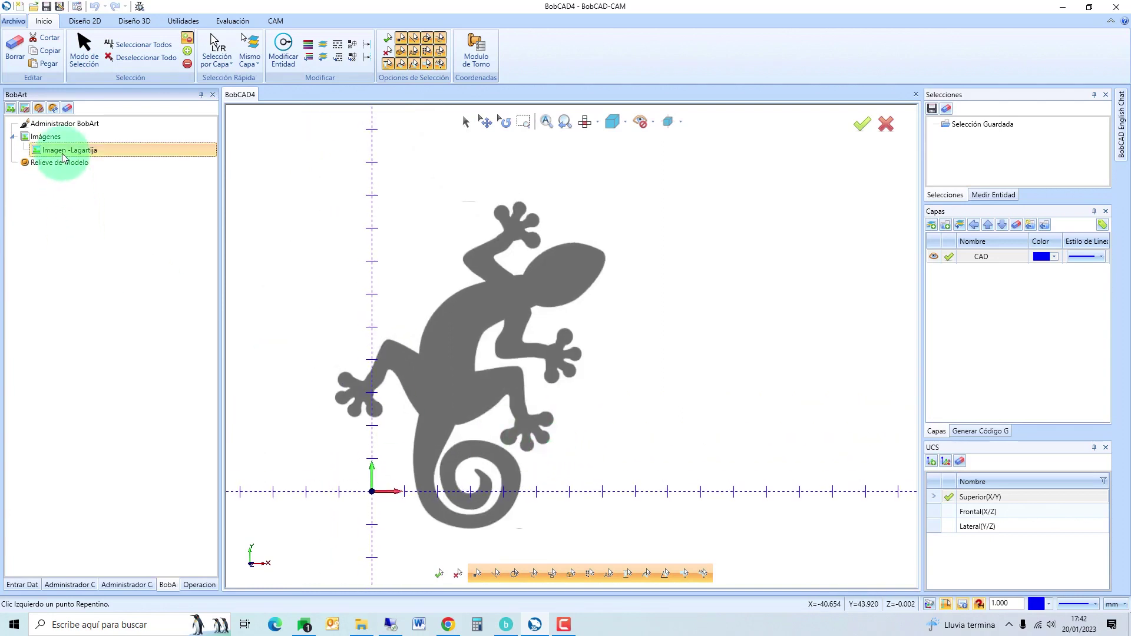
right_click(63, 155)
click(112, 178)
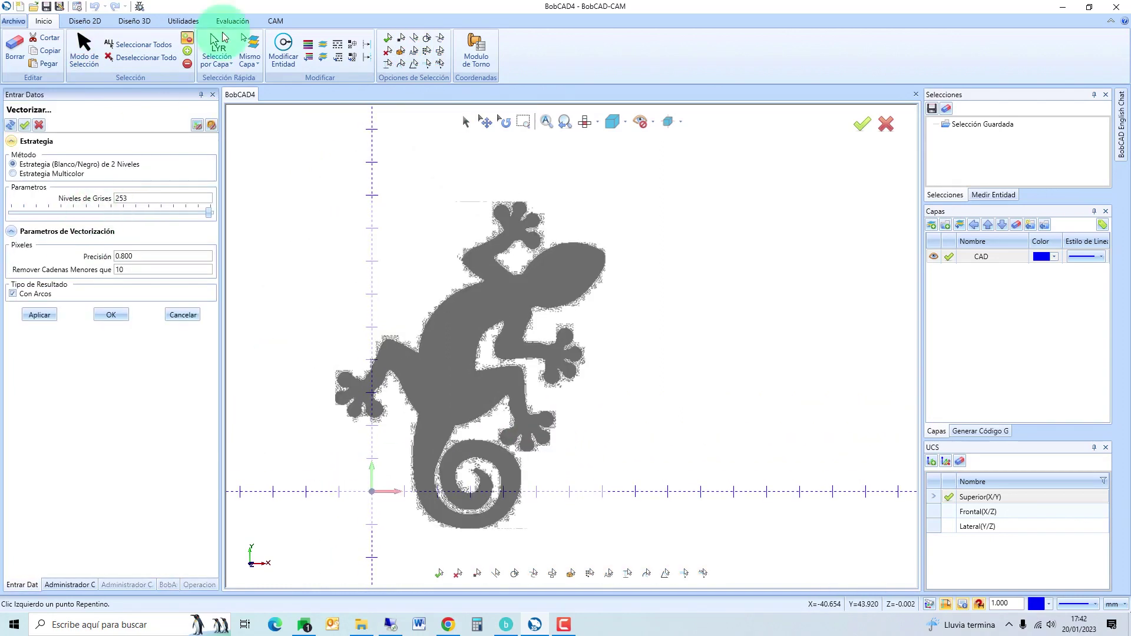
scroll(597, 434, up, 2)
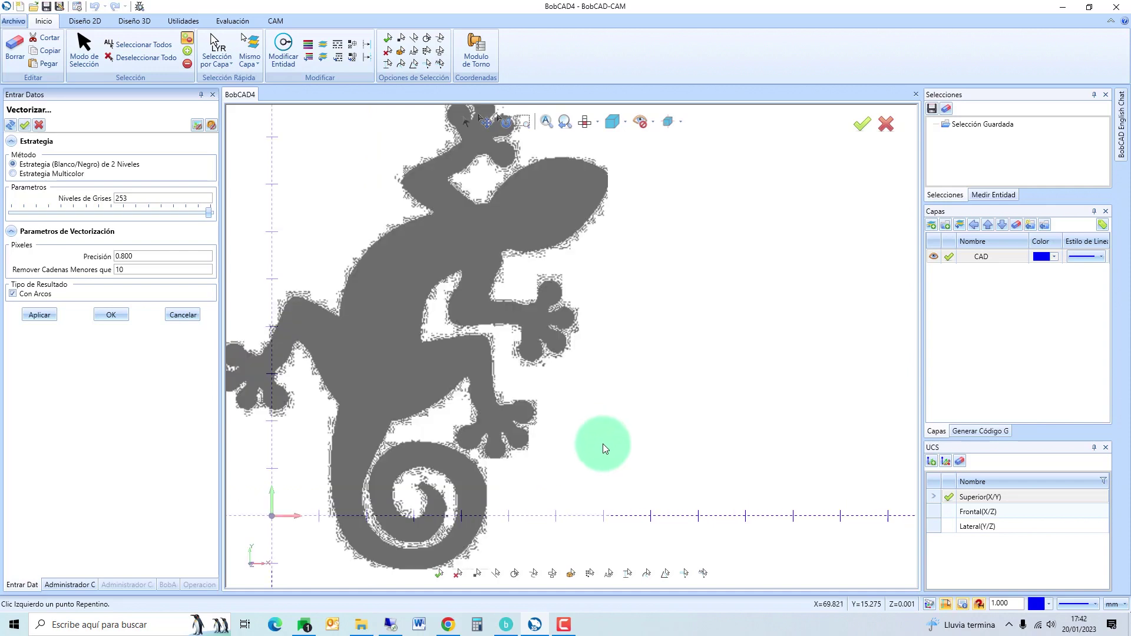
middle_drag(605, 390, 644, 397)
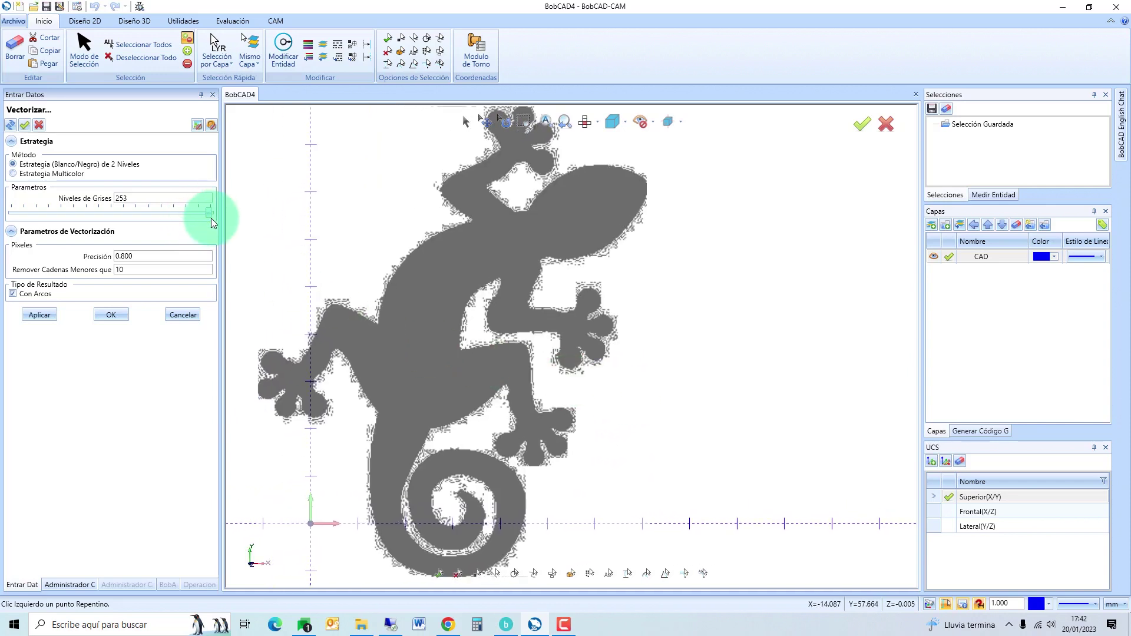
drag(208, 221, 201, 217)
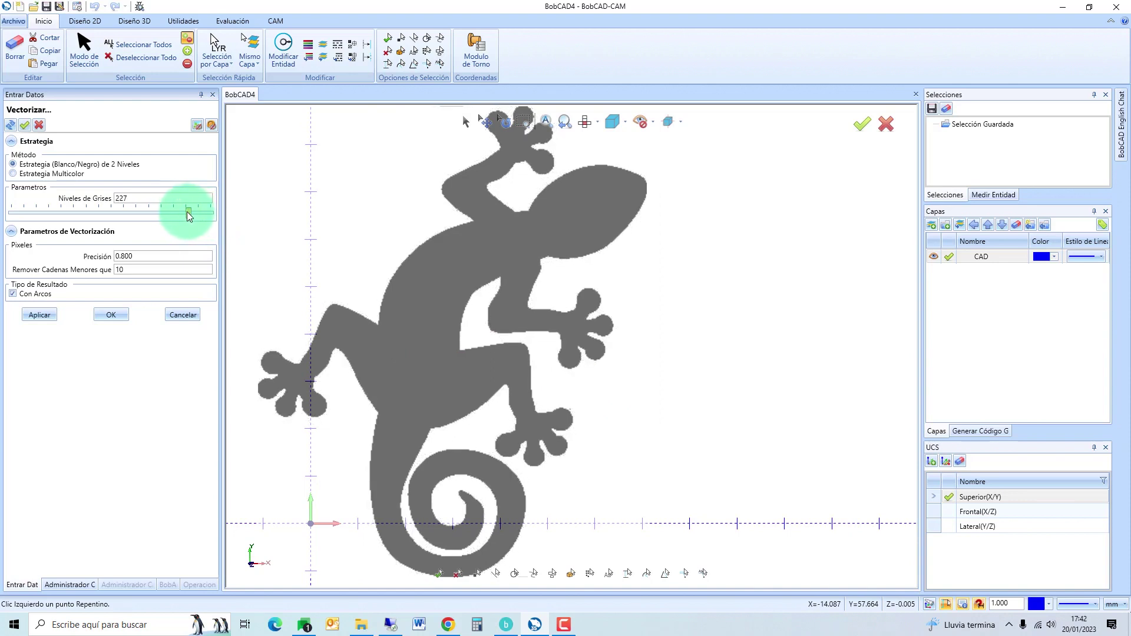
drag(187, 215, 184, 216)
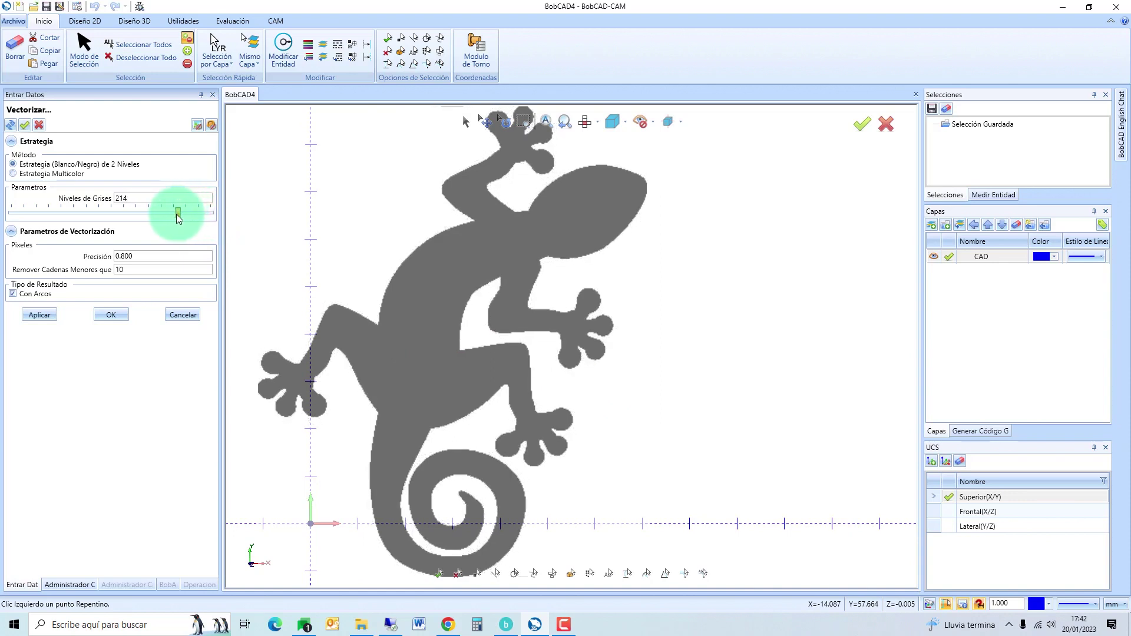
click(39, 315)
- Examine up close how well the traced contour follows the edges of the lizard silhouette
scroll(444, 272, up, 3)
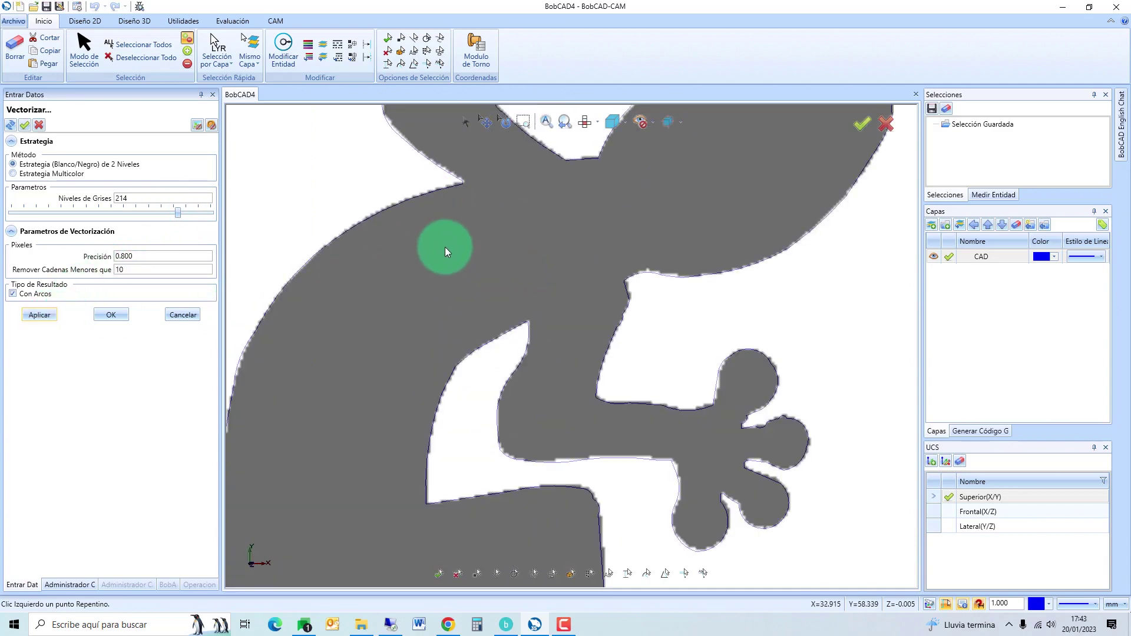
scroll(445, 249, down, 3)
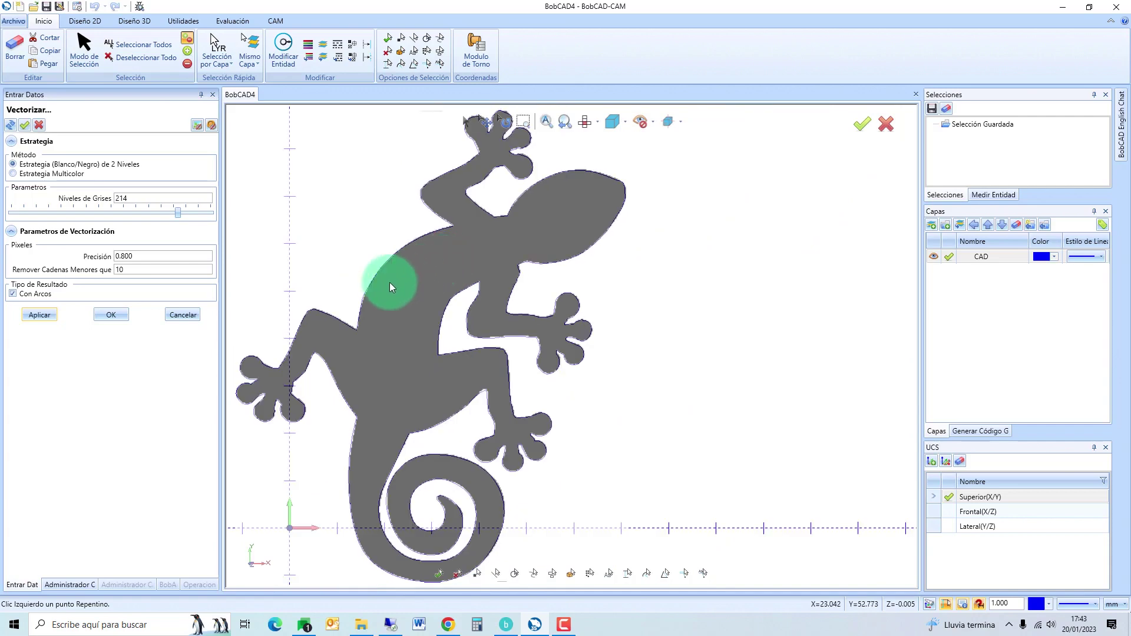
scroll(456, 256, up, 3)
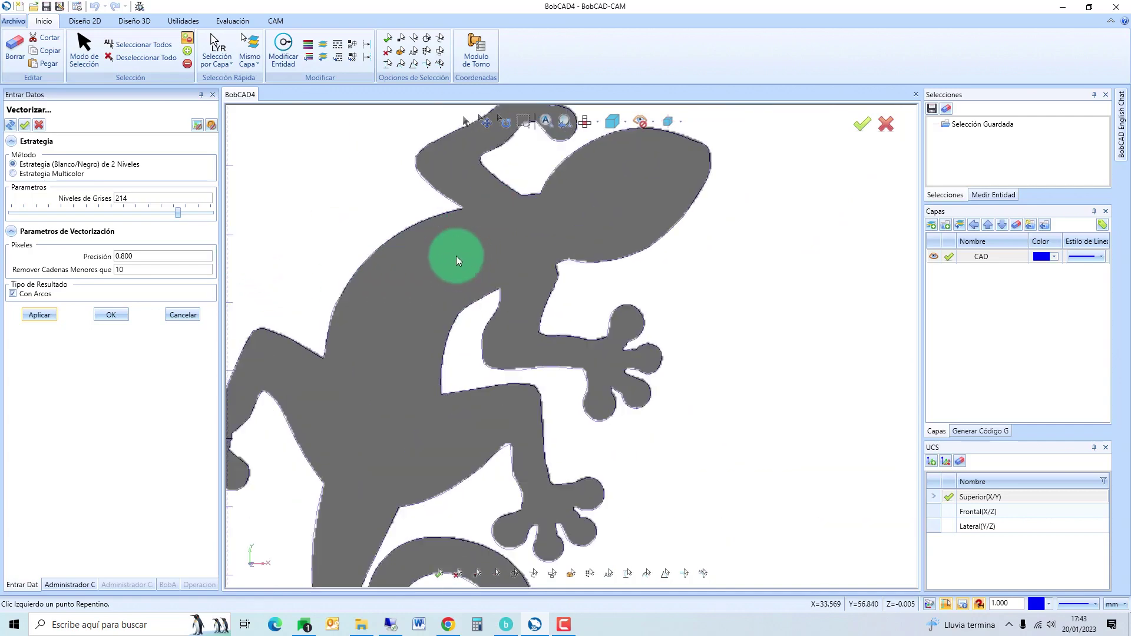
scroll(447, 285, down, 3)
scroll(447, 286, up, 3)
scroll(447, 285, down, 3)
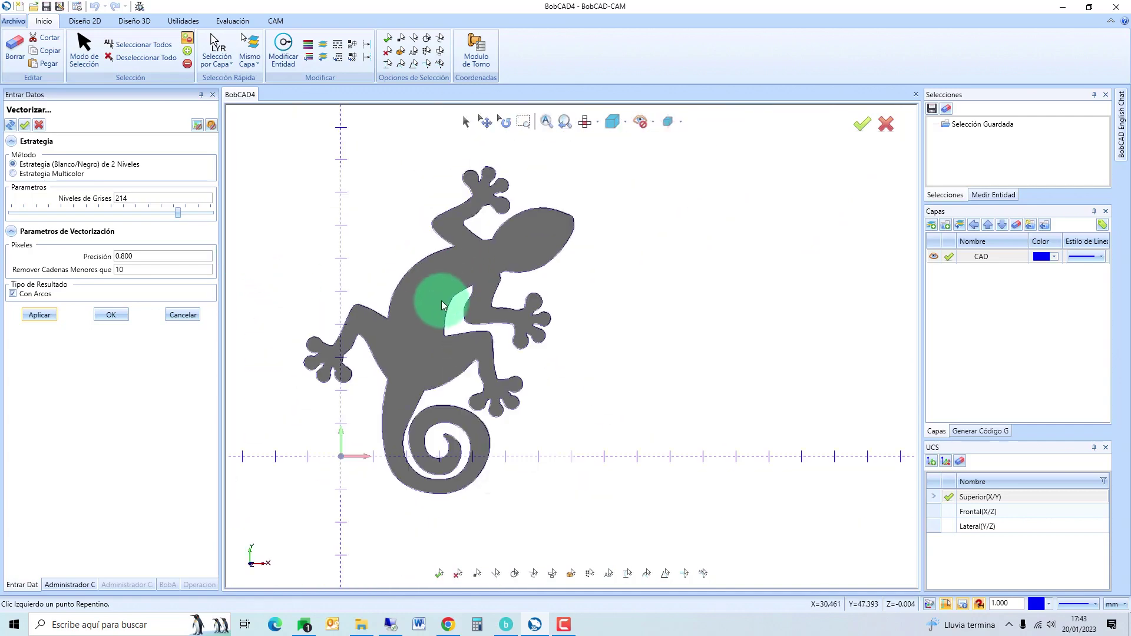
scroll(442, 303, up, 3)
scroll(442, 304, down, 2)
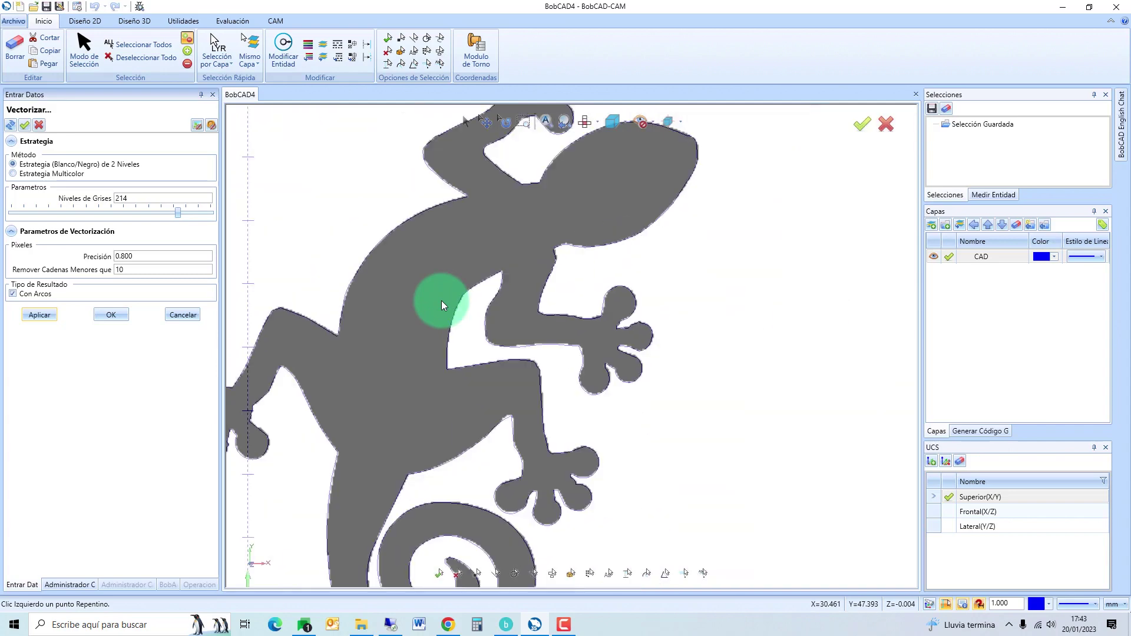
scroll(443, 305, down, 1)
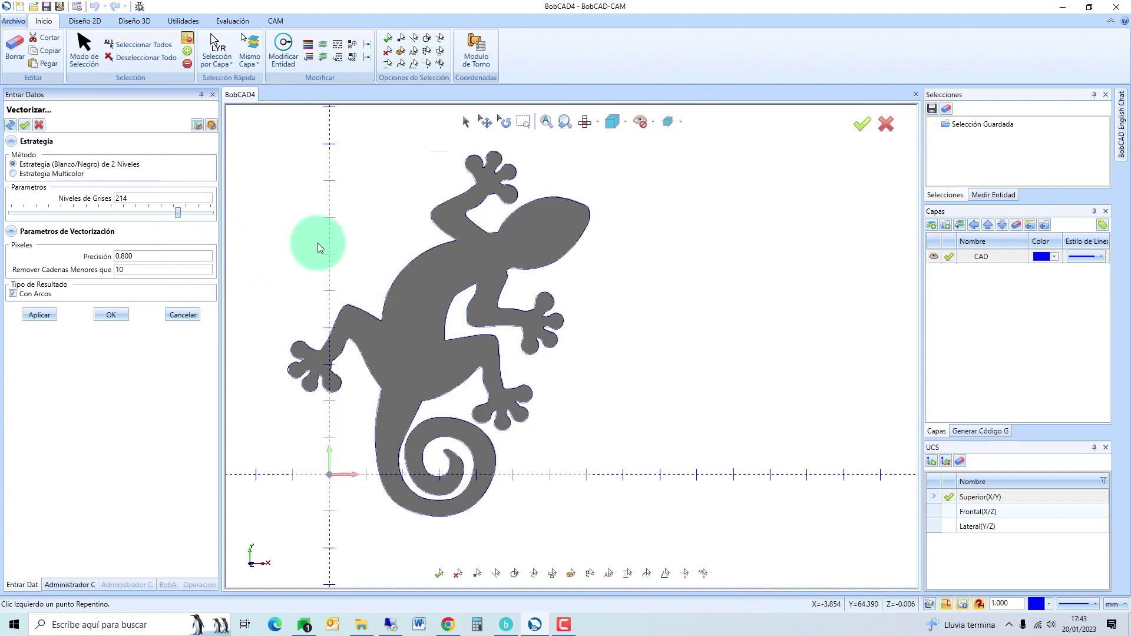
scroll(330, 246, up, 2)
scroll(367, 260, up, 1)
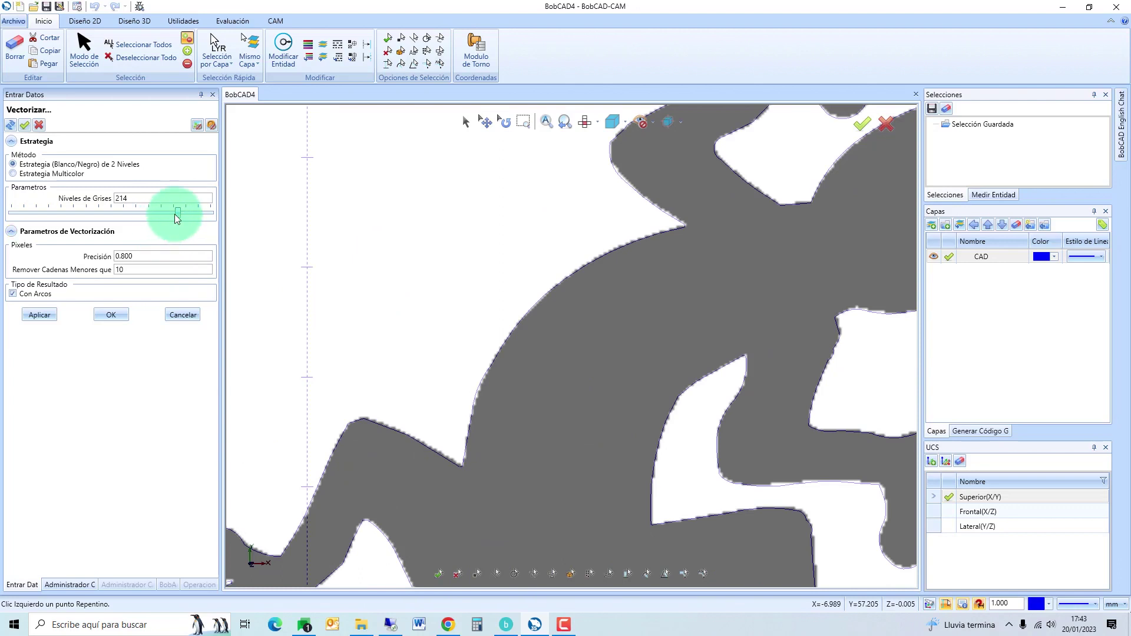
- Set the vectorization's grey levels to 221 and accept it, then check the resulting lizard outline
drag(175, 218, 180, 247)
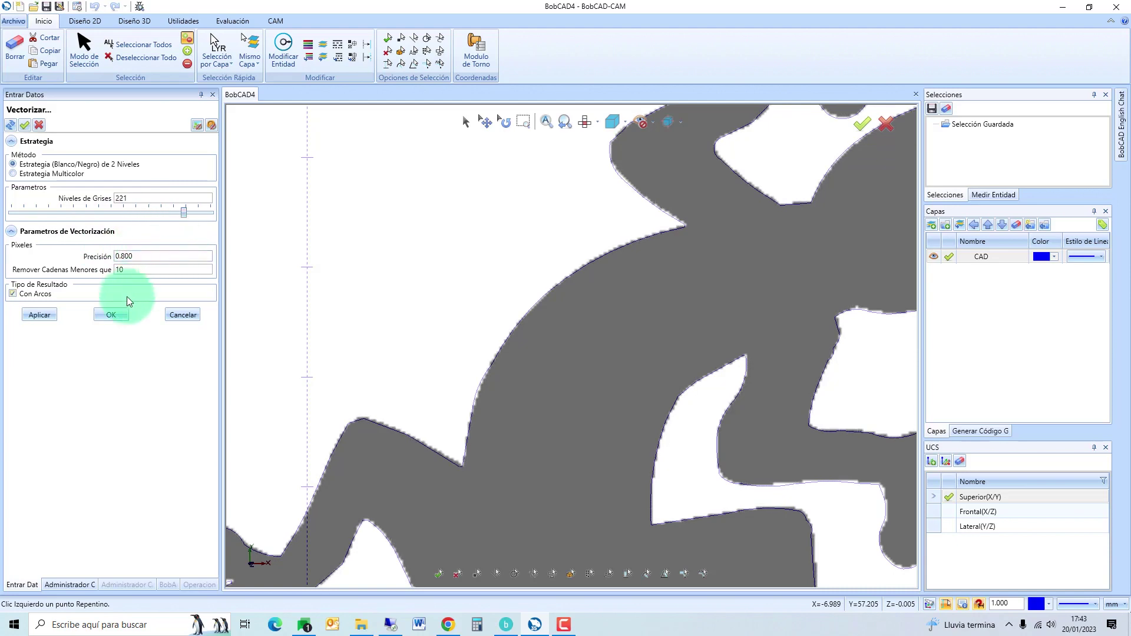
click(113, 315)
scroll(614, 267, down, 4)
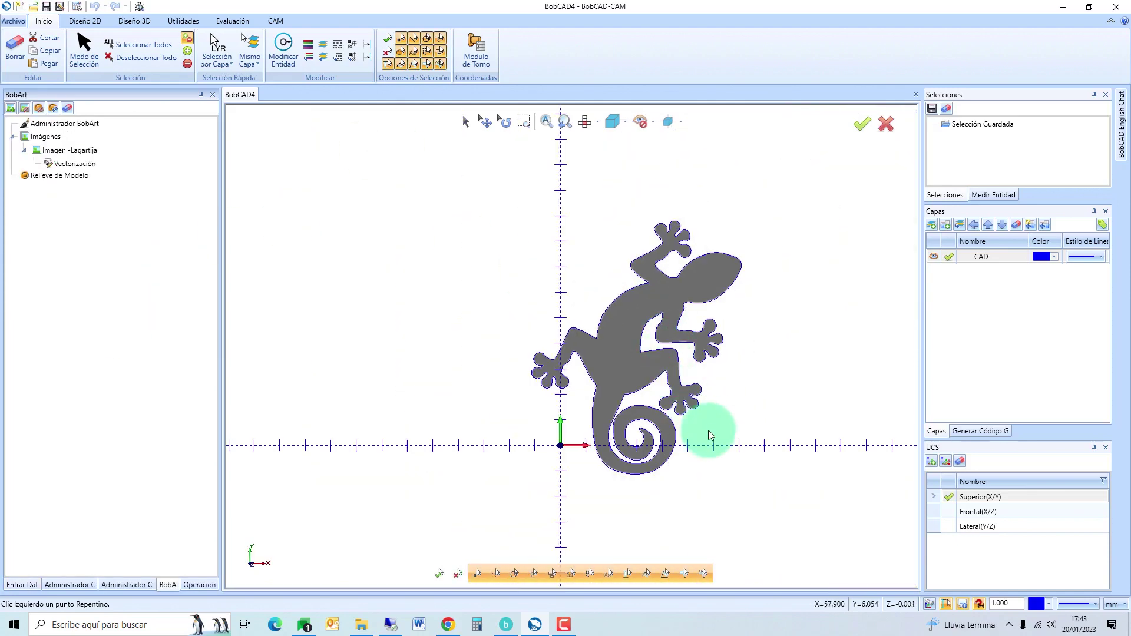
scroll(708, 423, up, 1)
scroll(761, 320, up, 3)
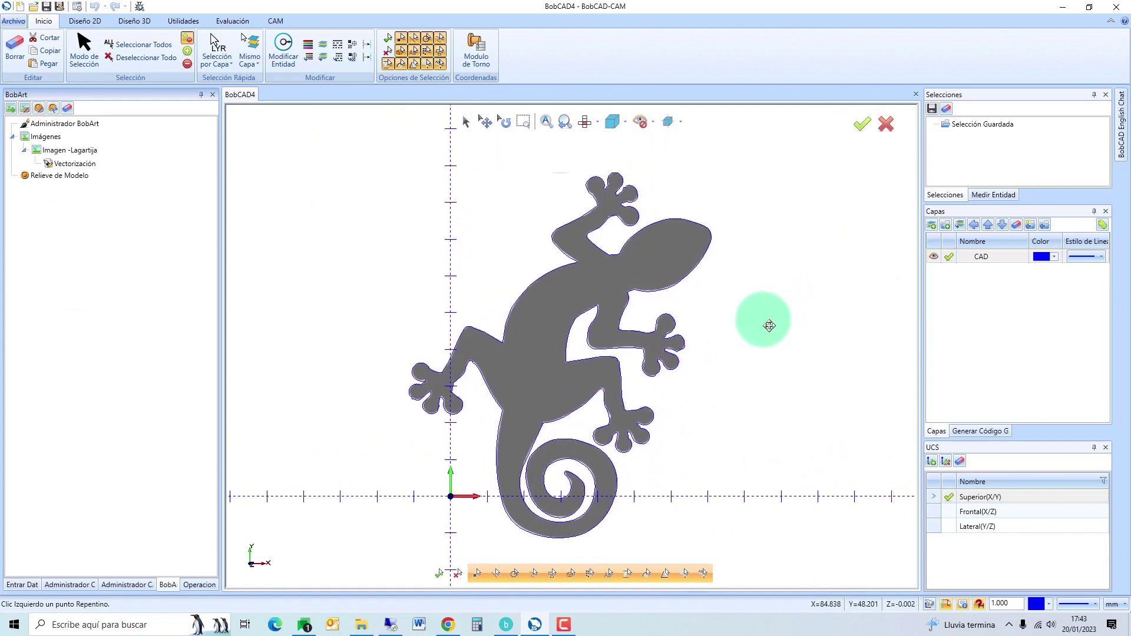
scroll(748, 317, down, 3)
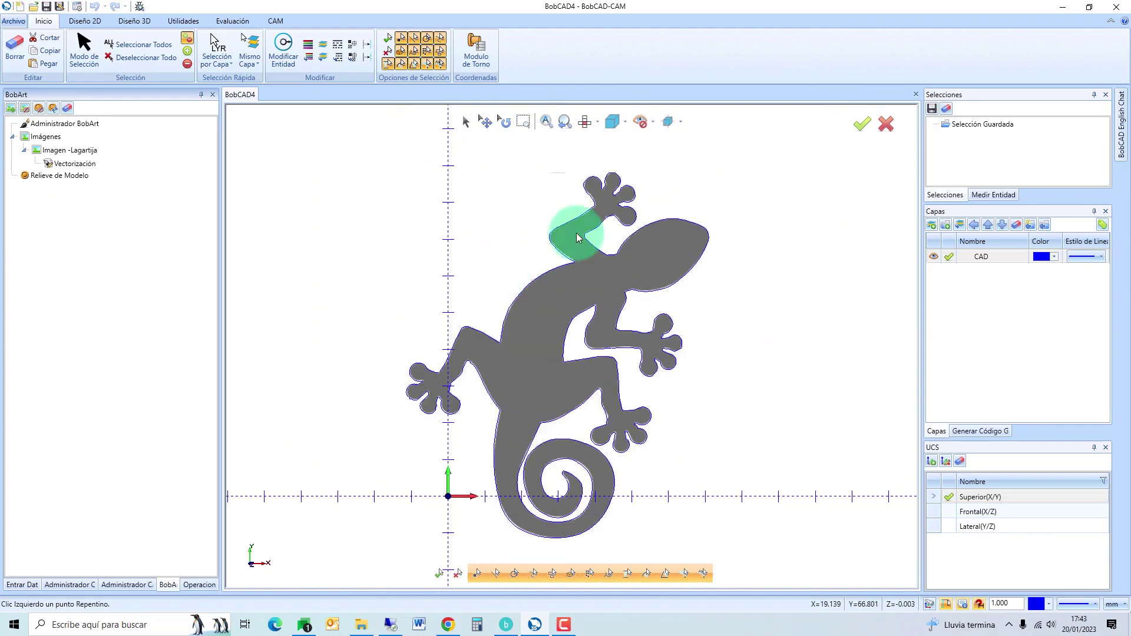
scroll(680, 334, up, 5)
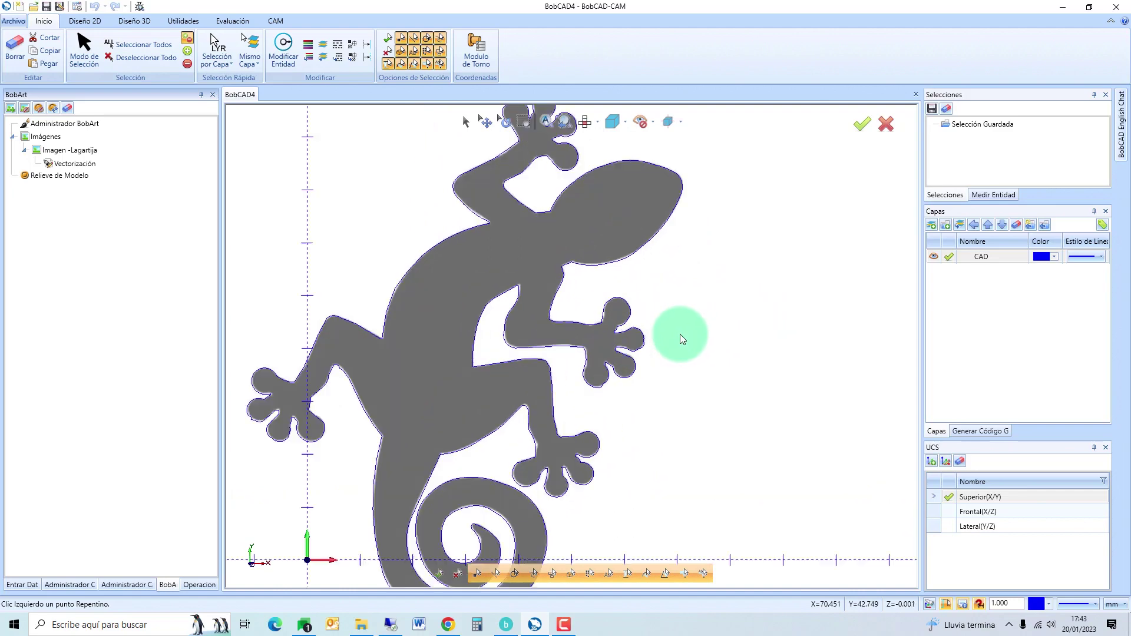
scroll(680, 334, down, 4)
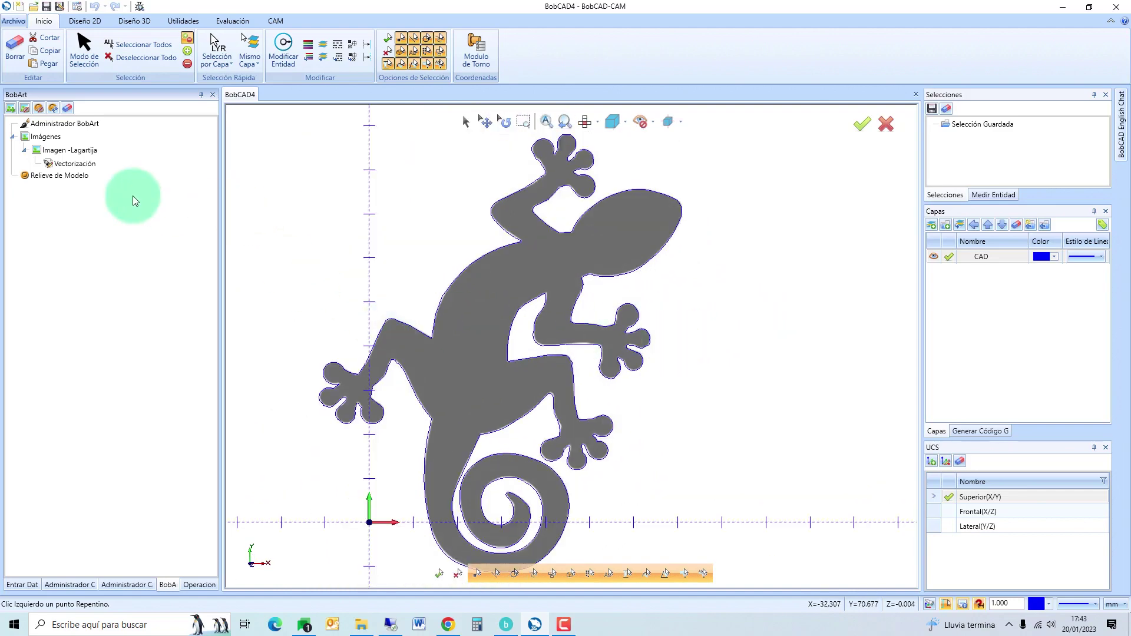
- Modify the model relief's canvas so its origin is at X -15 and Y -12, enclosing the whole lizard outline
right_click(56, 175)
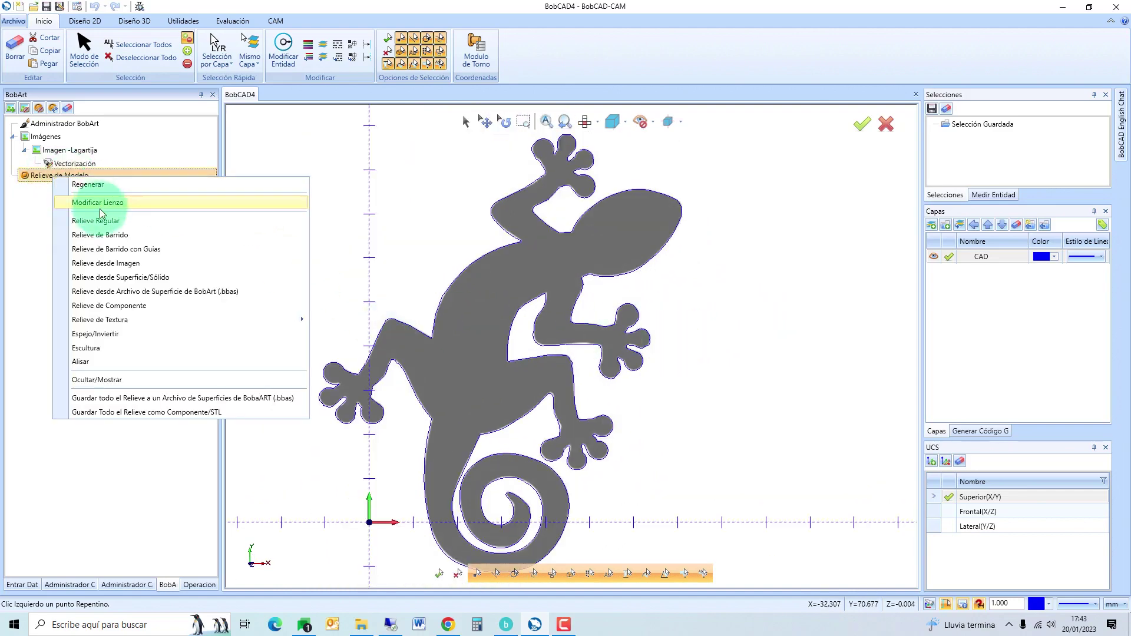
click(99, 204)
scroll(631, 235, down, 4)
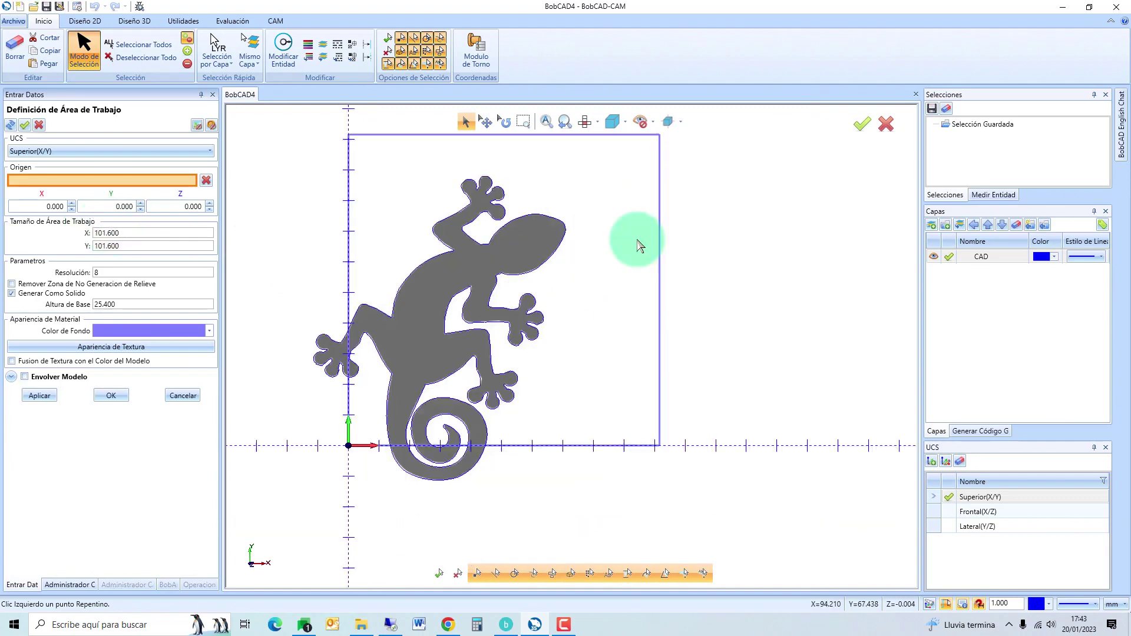
scroll(607, 239, up, 2)
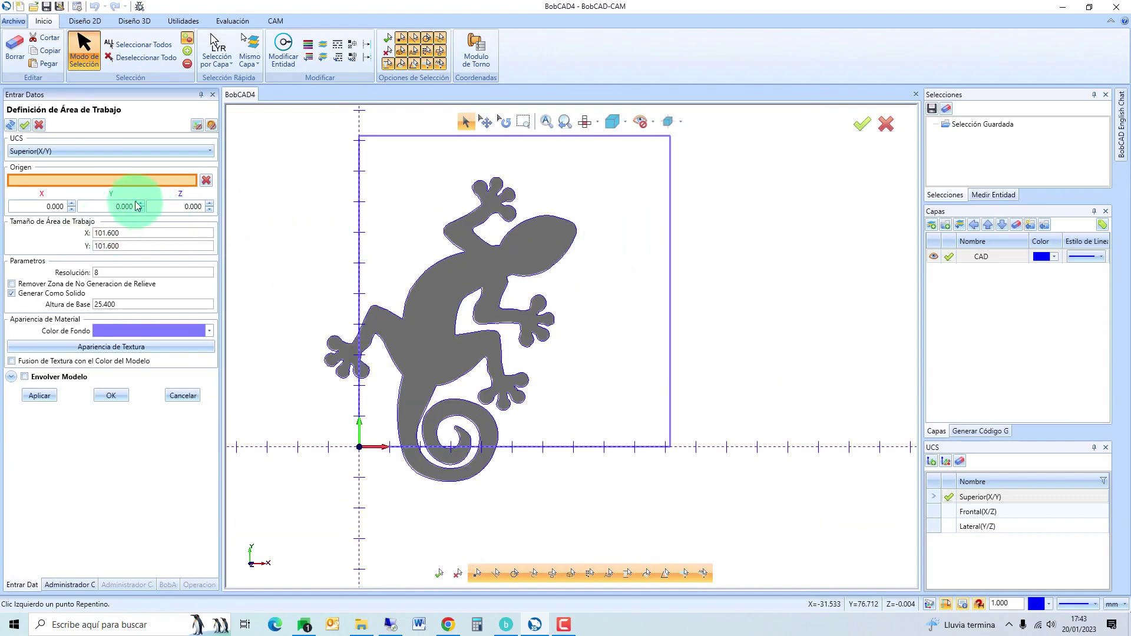
click(49, 209)
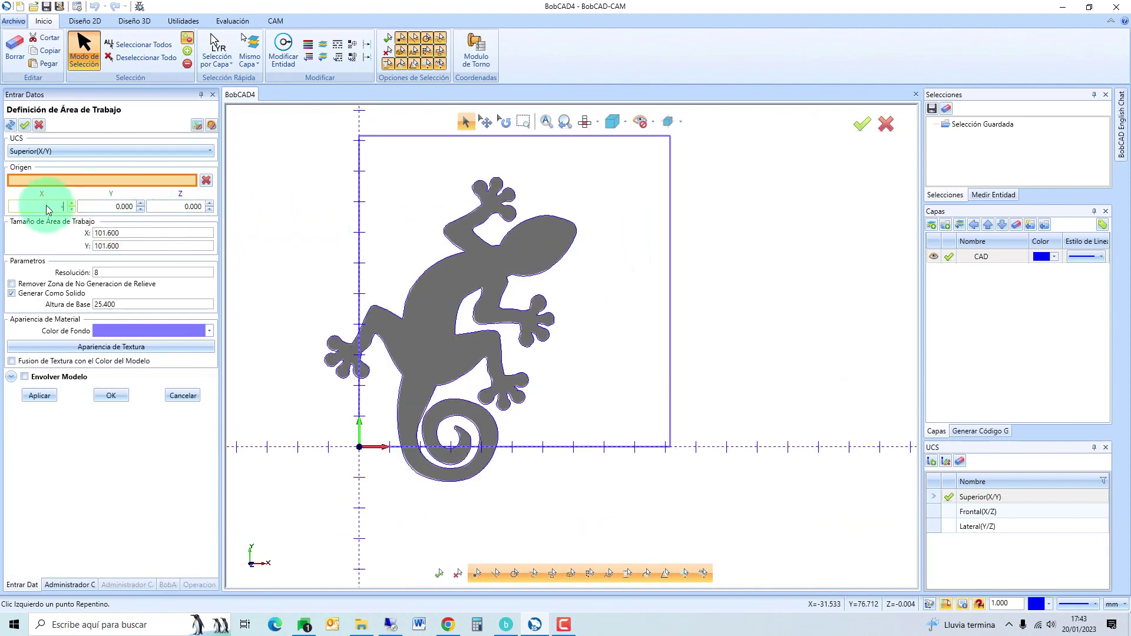
key(Tab)
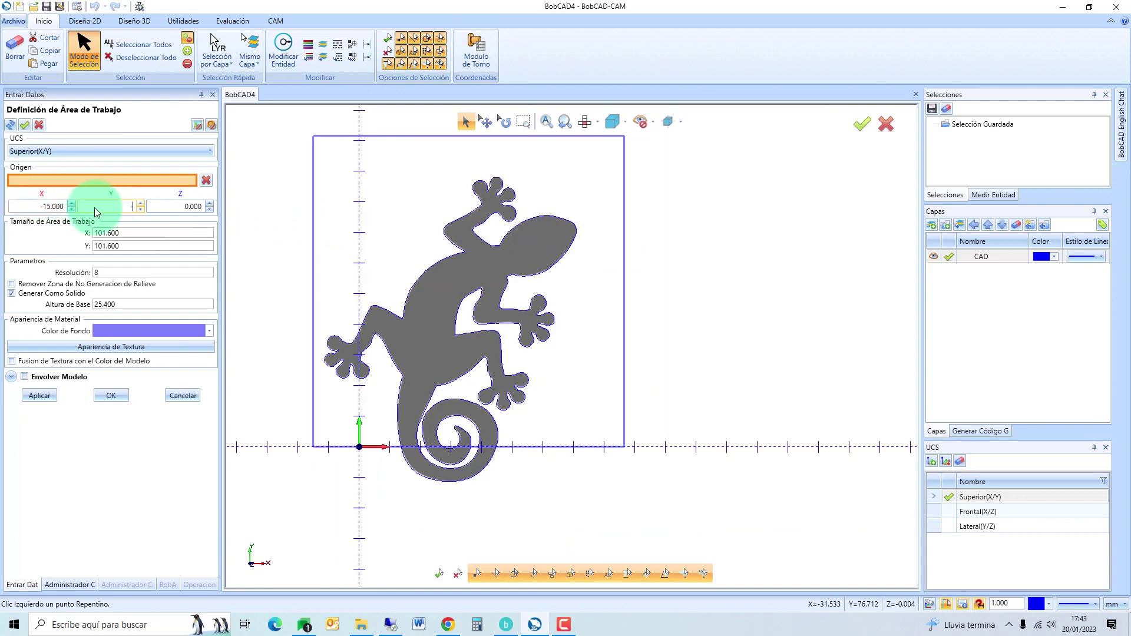
text(-15)
key(Tab)
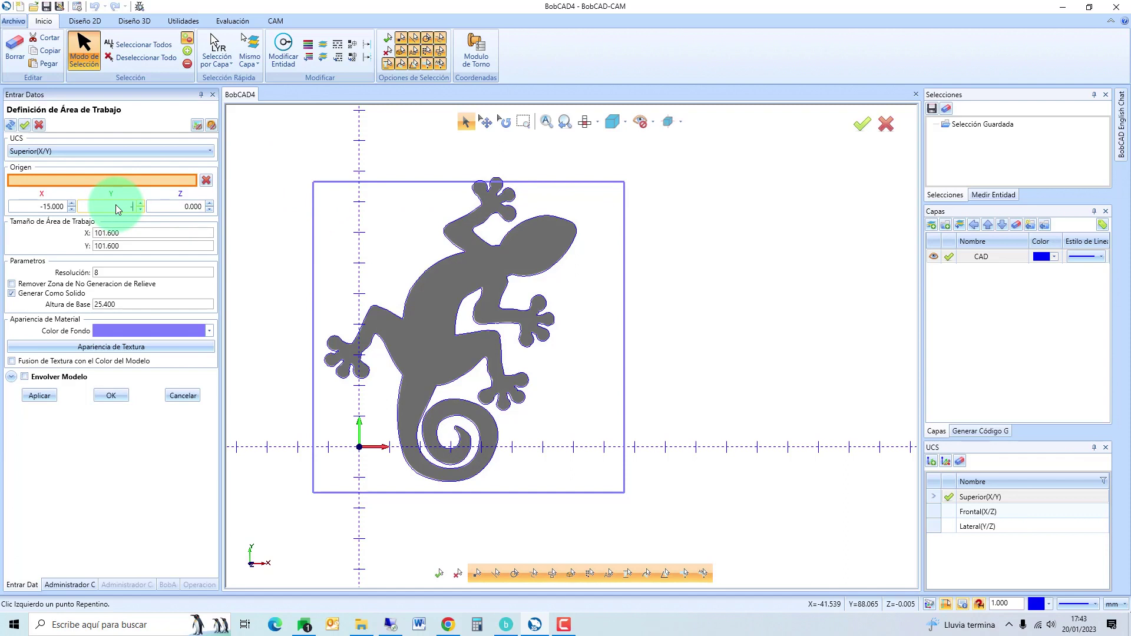
key(Tab)
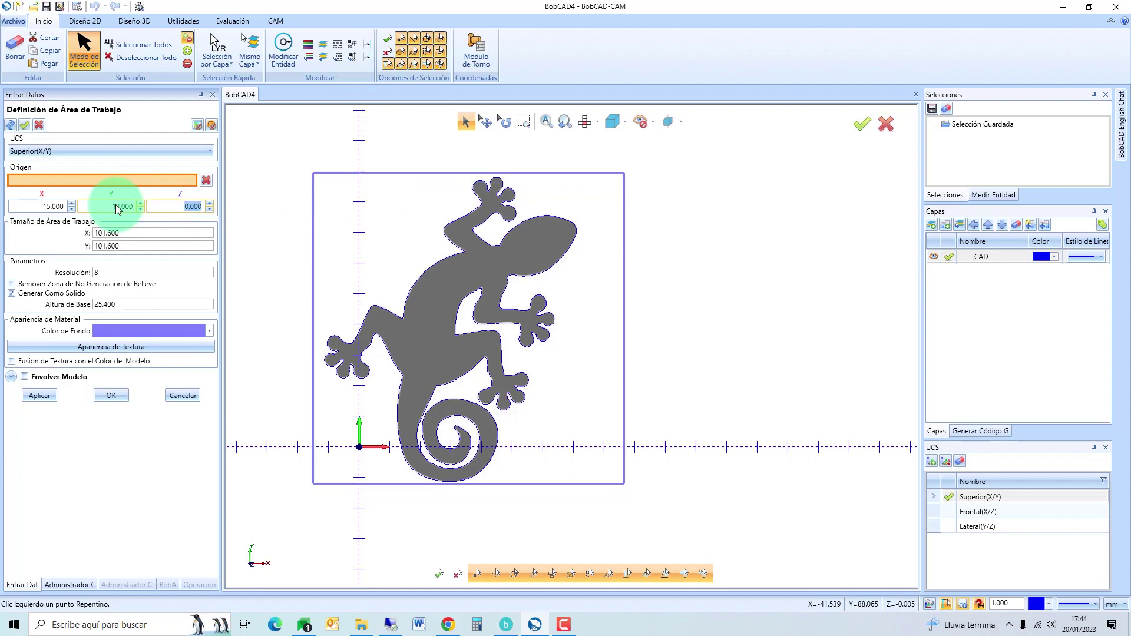
scroll(464, 427, down, 2)
scroll(466, 429, up, 2)
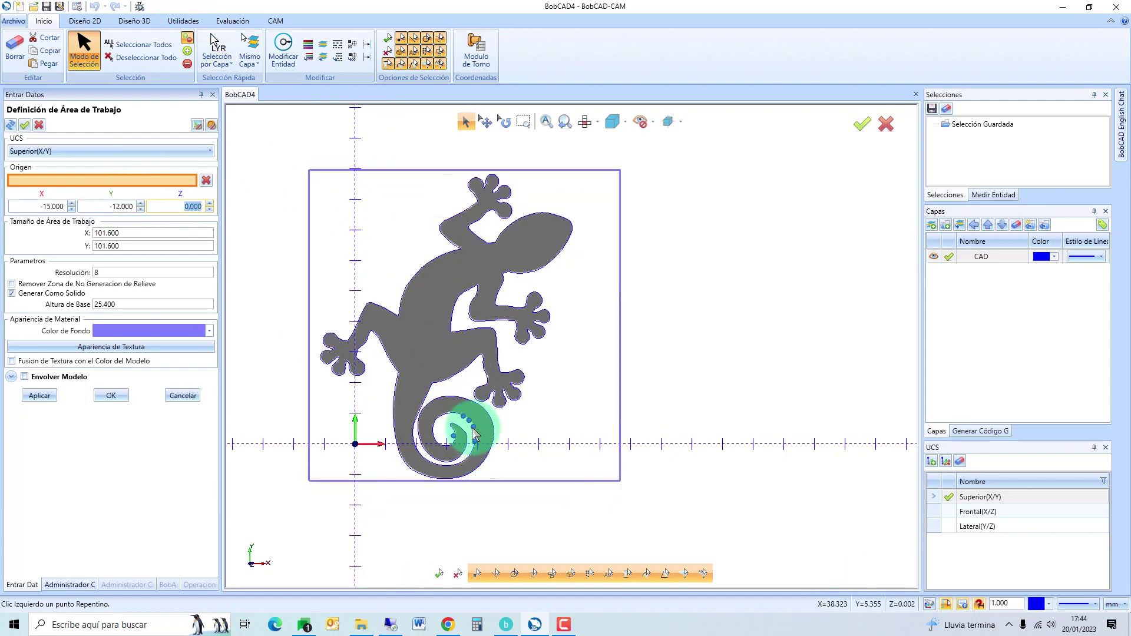
scroll(471, 436, up, 2)
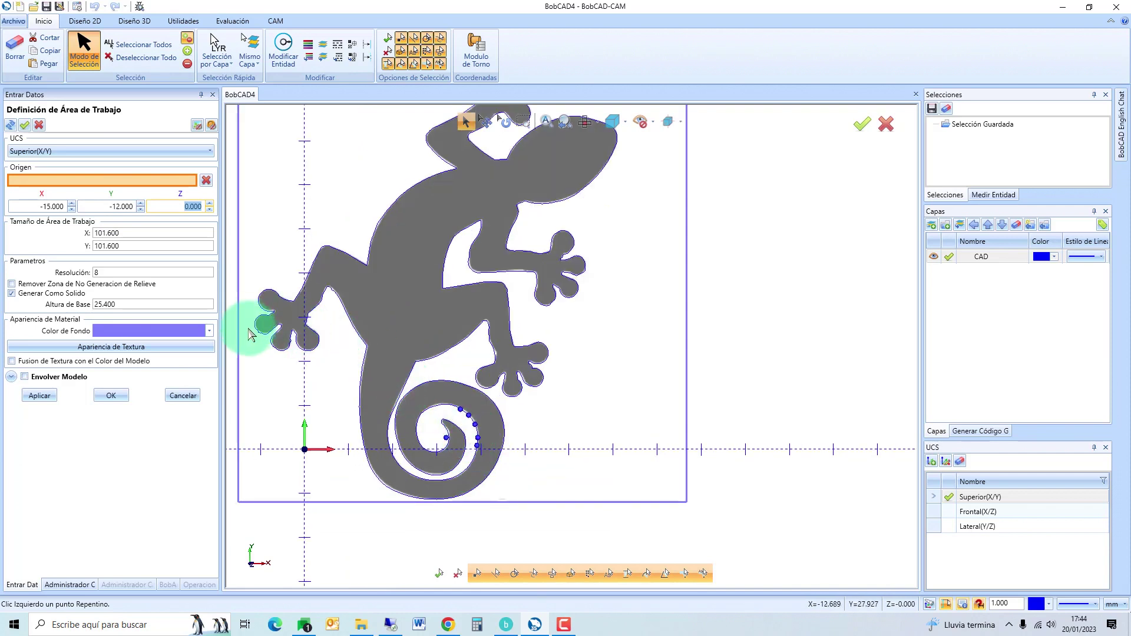
- Set the work area's background colour to medium blue and accept the work area definition
click(210, 333)
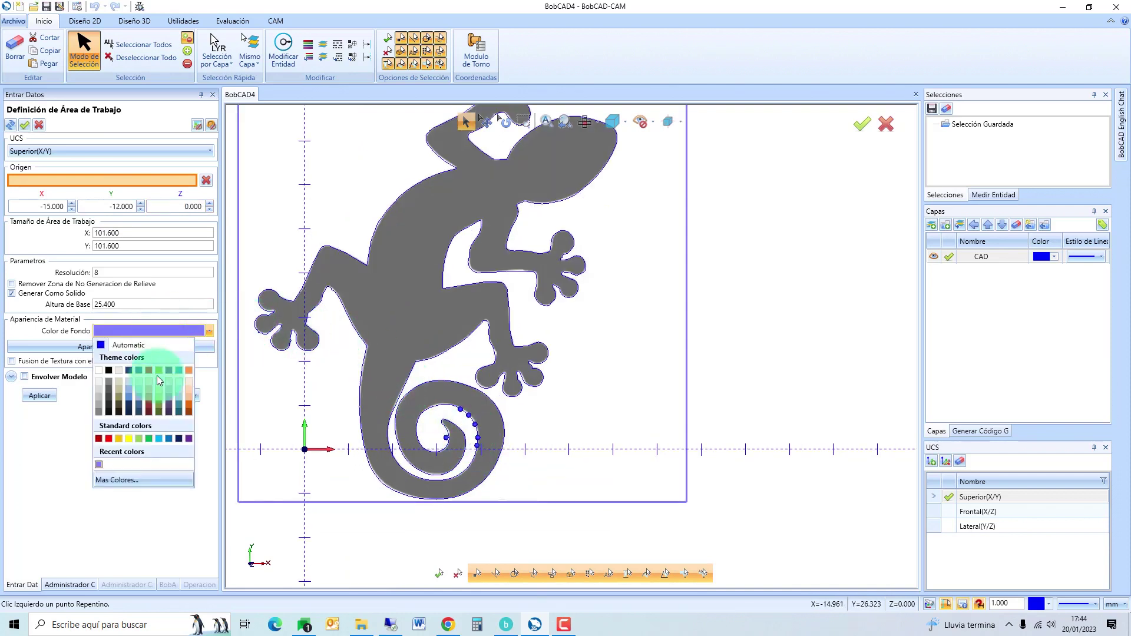
click(128, 403)
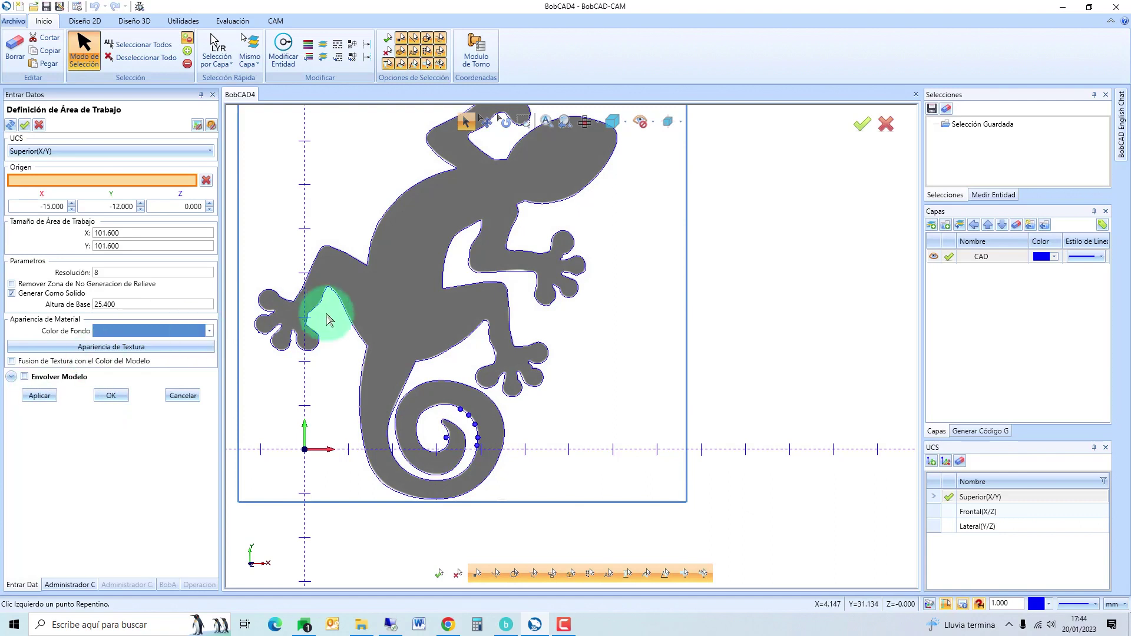
scroll(336, 283, down, 2)
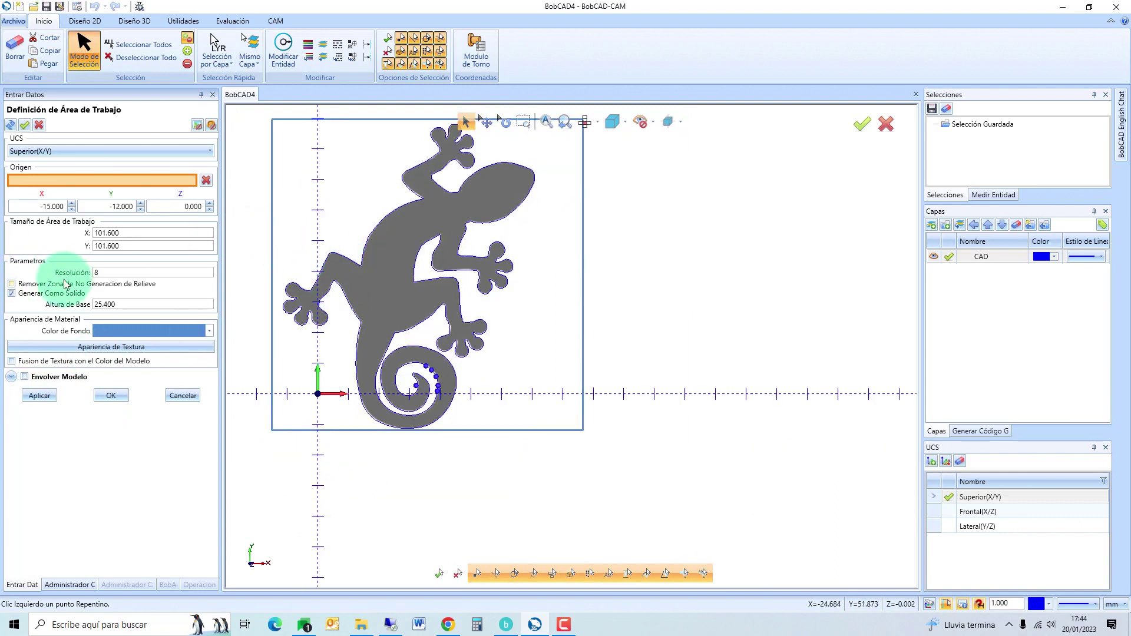
click(102, 401)
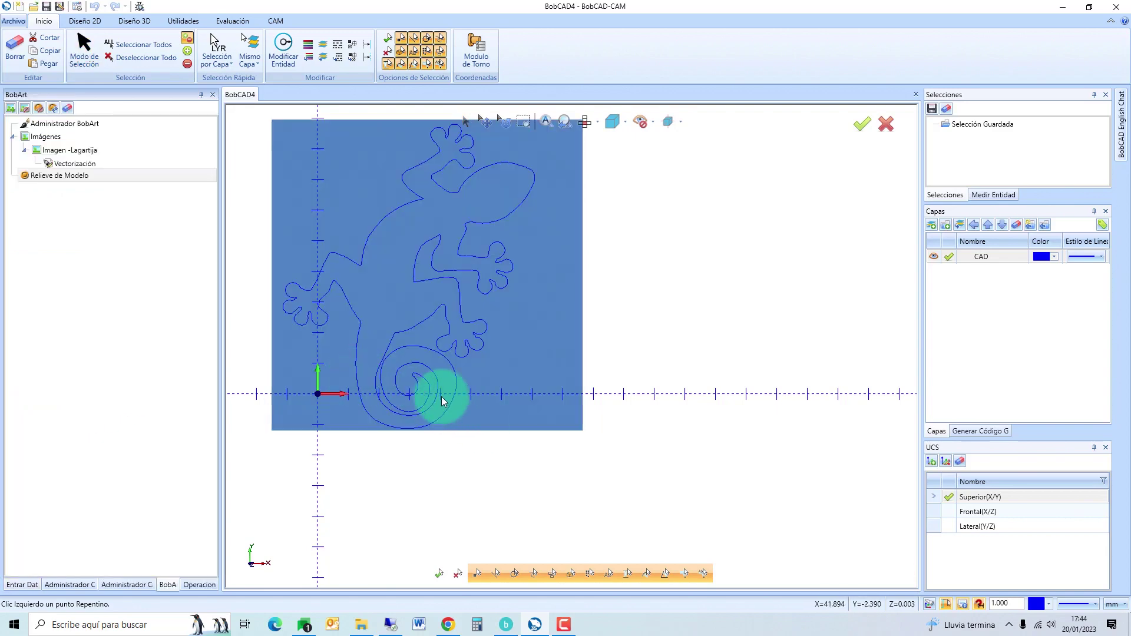
- Start a Relieve Regular on the model relief and select the complete lizard contour as its geometry
middle_drag(442, 396, 367, 336)
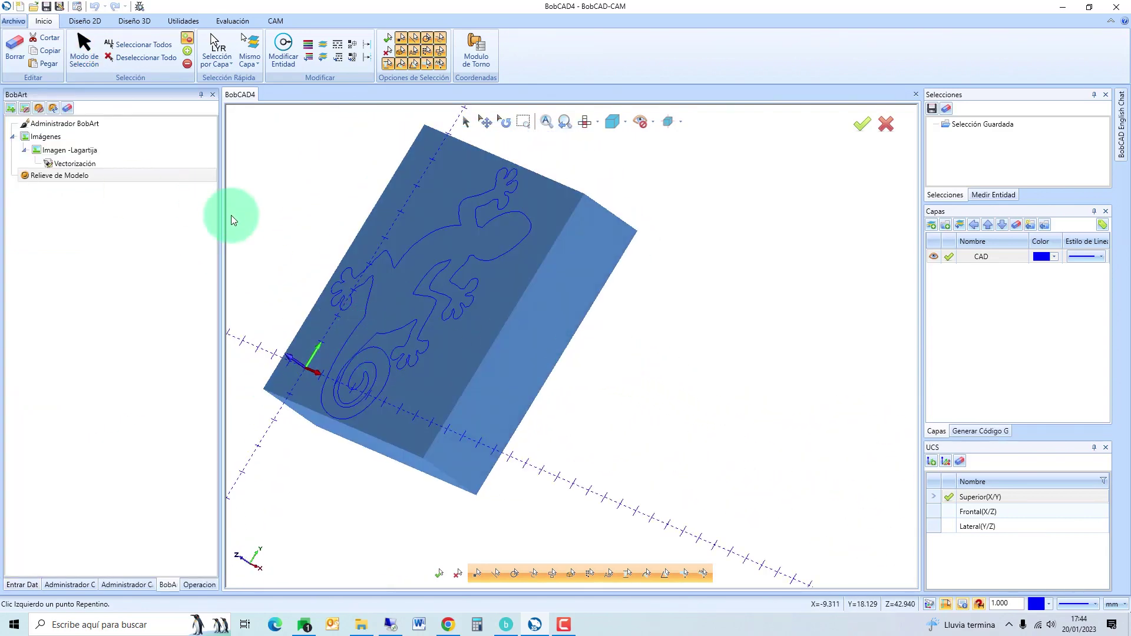
middle_drag(283, 239, 280, 241)
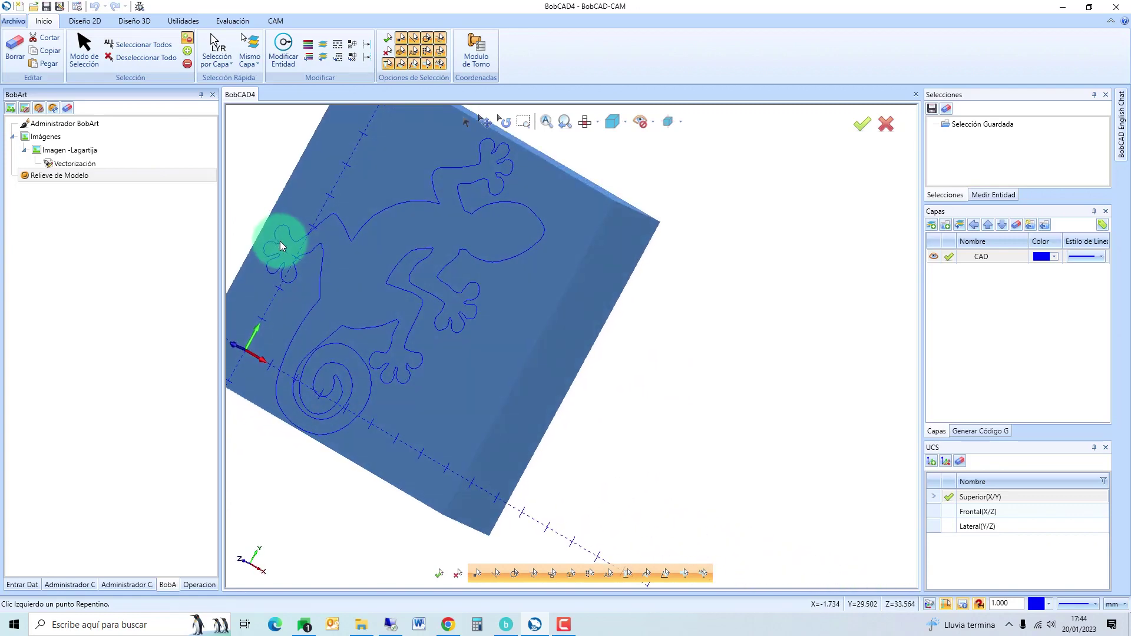
middle_drag(281, 243, 326, 347)
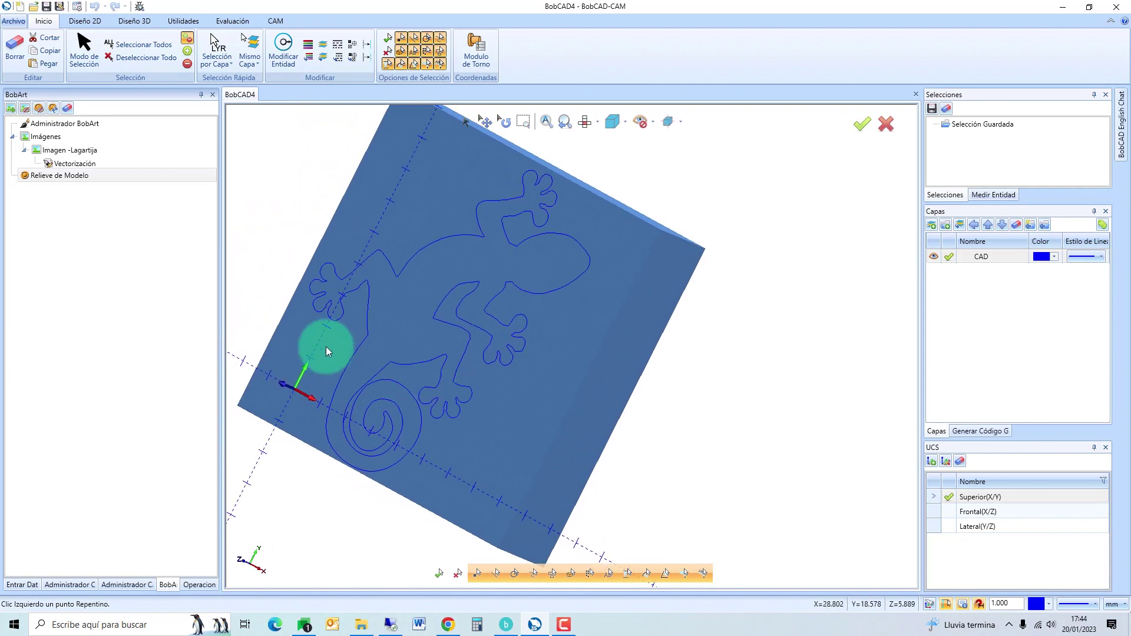
right_click(79, 177)
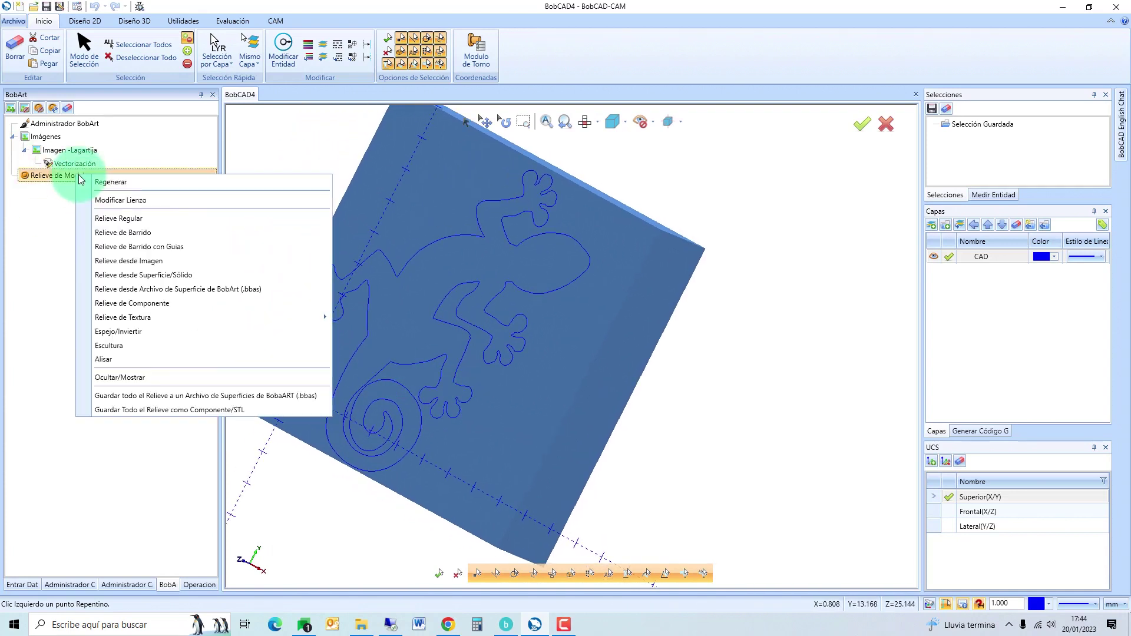
click(112, 220)
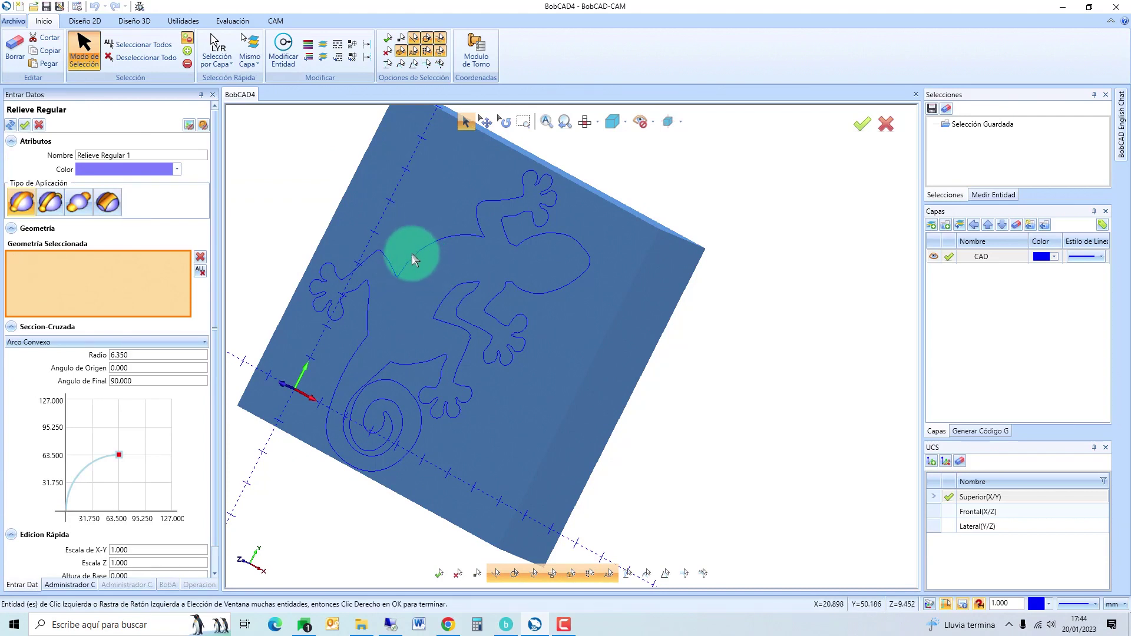
click(412, 253)
click(115, 271)
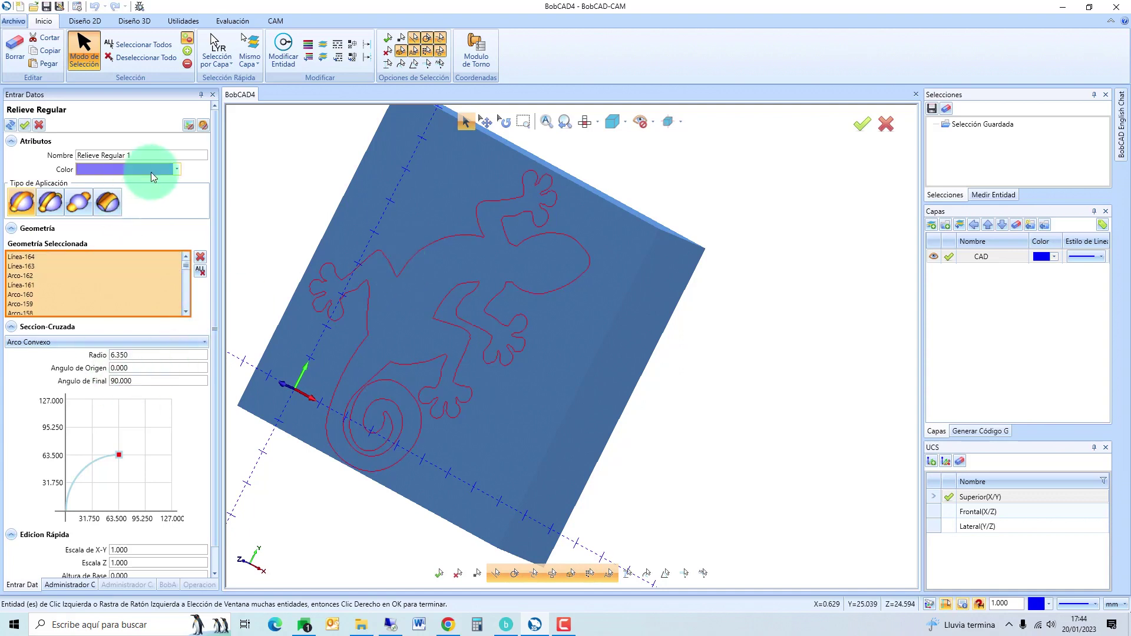
- Give the regular relief an olive-brown colour and a base height of 2, and generate it
click(176, 170)
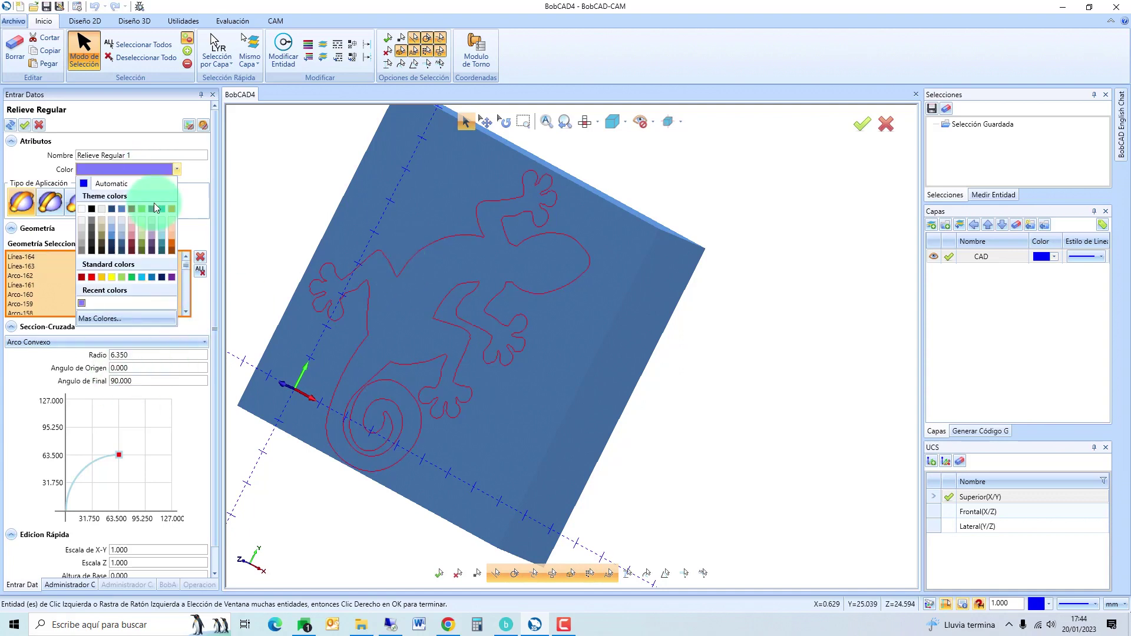
click(102, 240)
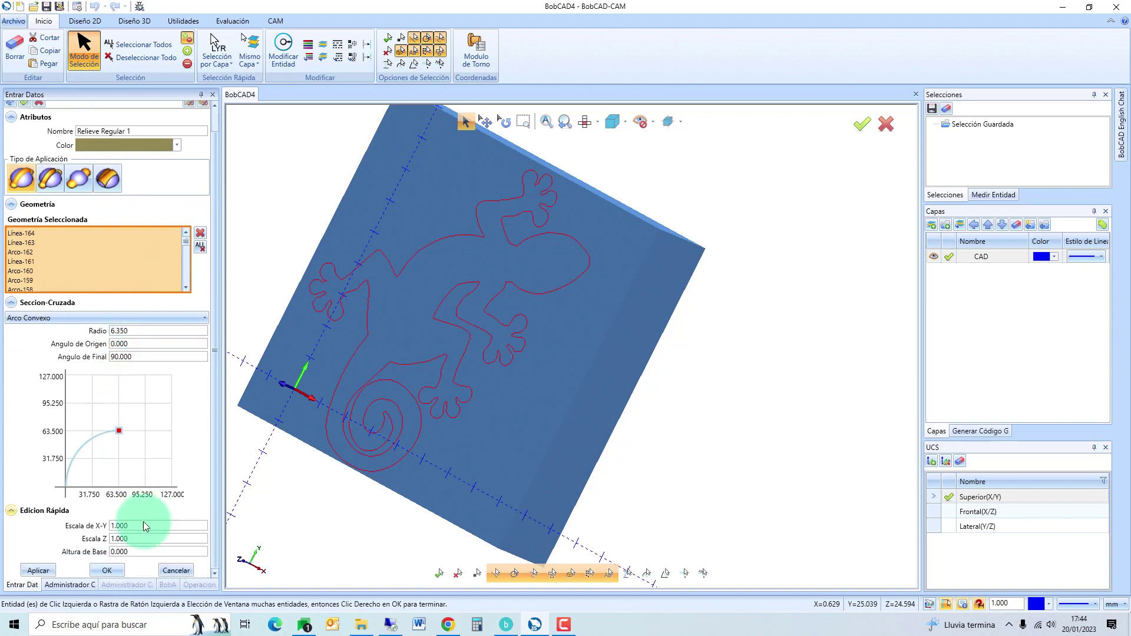
click(132, 552)
text(2)
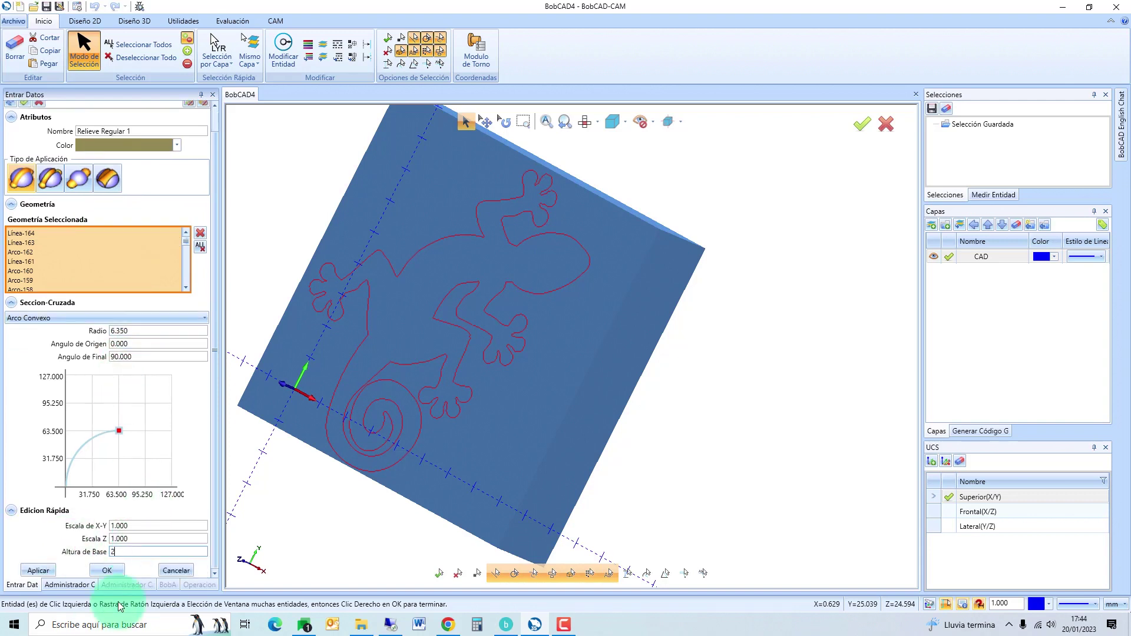
click(106, 570)
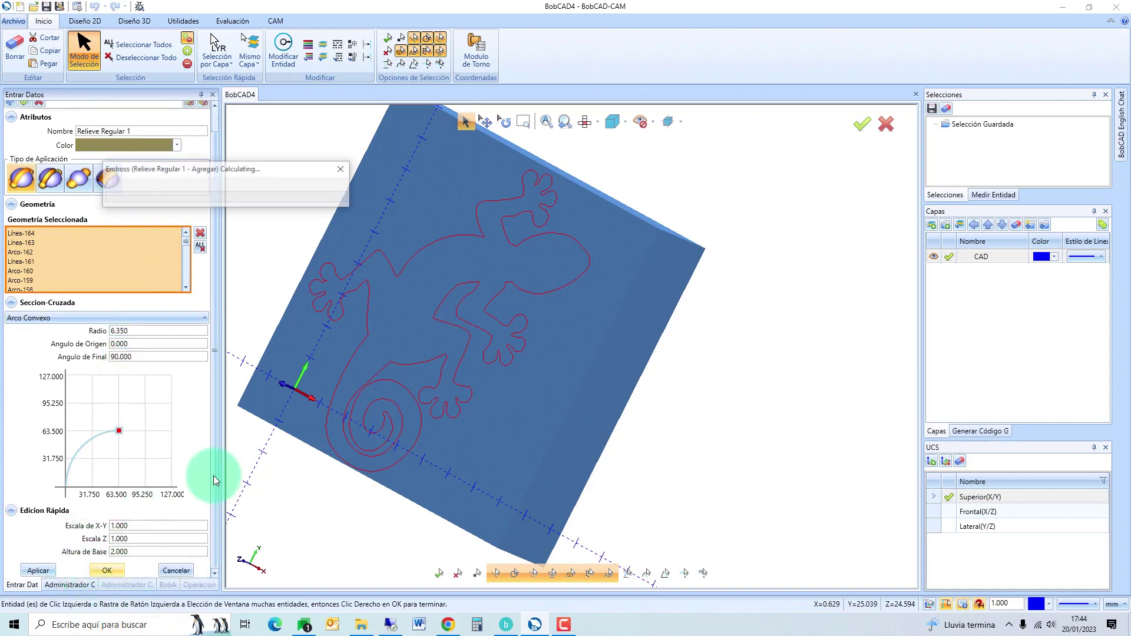
click(147, 175)
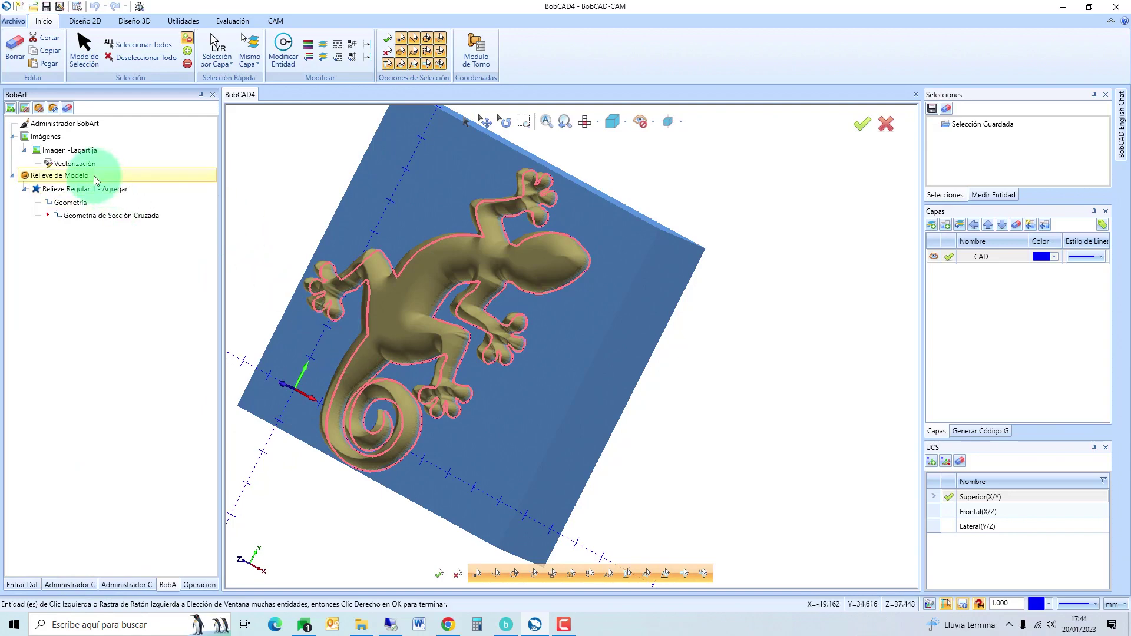
- Add an Alisar smoothing operation to the model relief for the complete part with a quality definition of 1.270
middle_drag(304, 275, 451, 386)
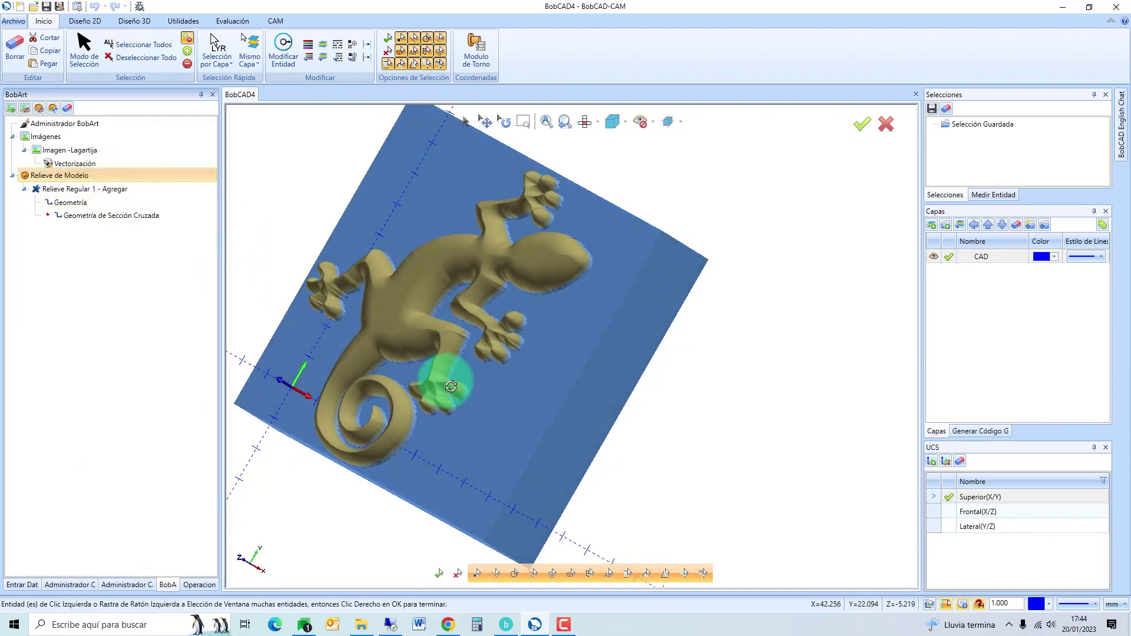
right_click(75, 175)
click(107, 363)
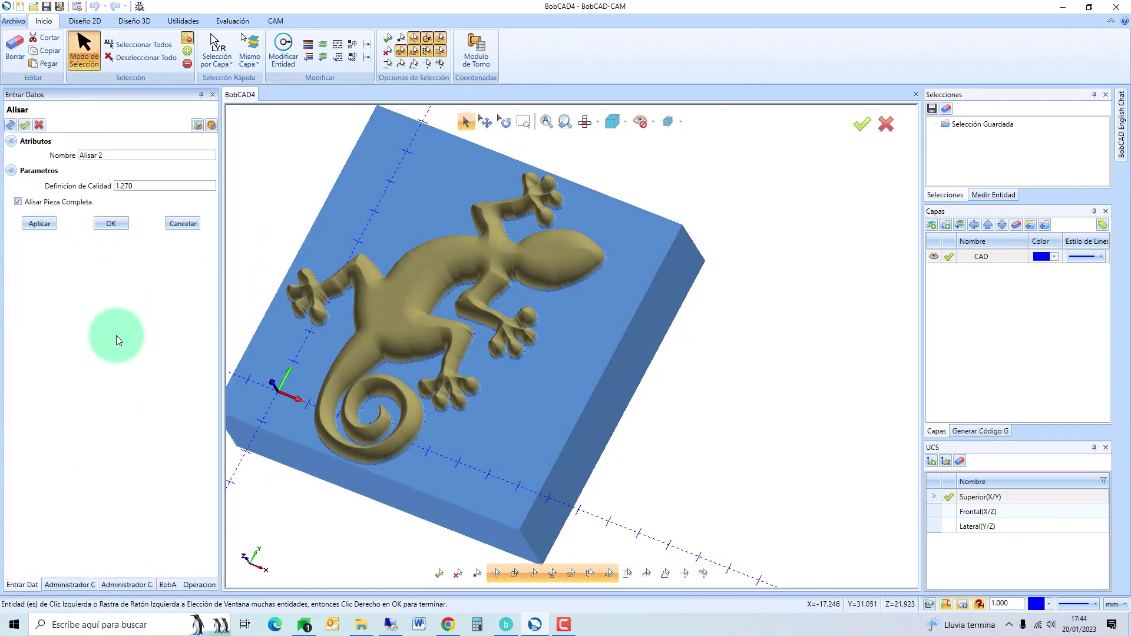
click(113, 223)
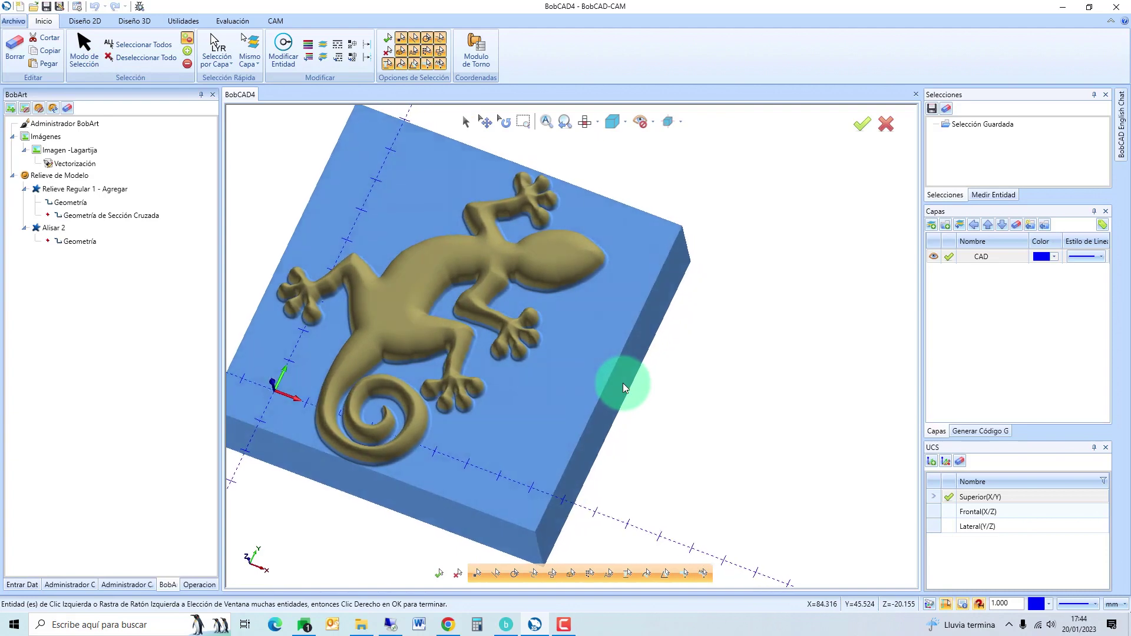
- Examine the smoothed lizard relief and its solid base block from the sides and the back
key(Right)
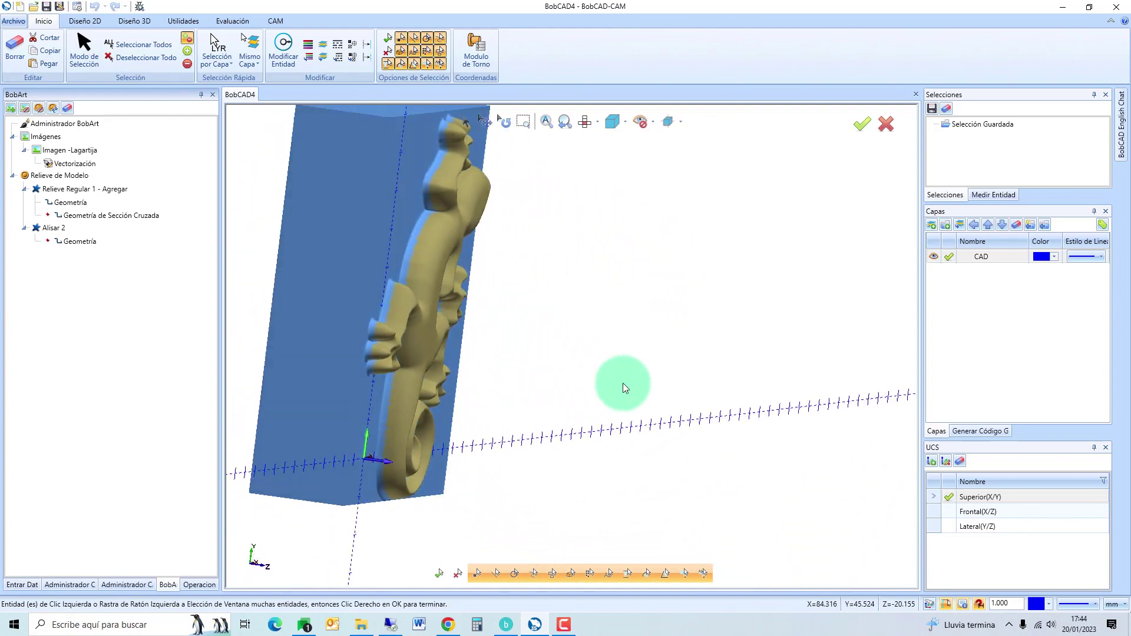
middle_drag(623, 383, 507, 380)
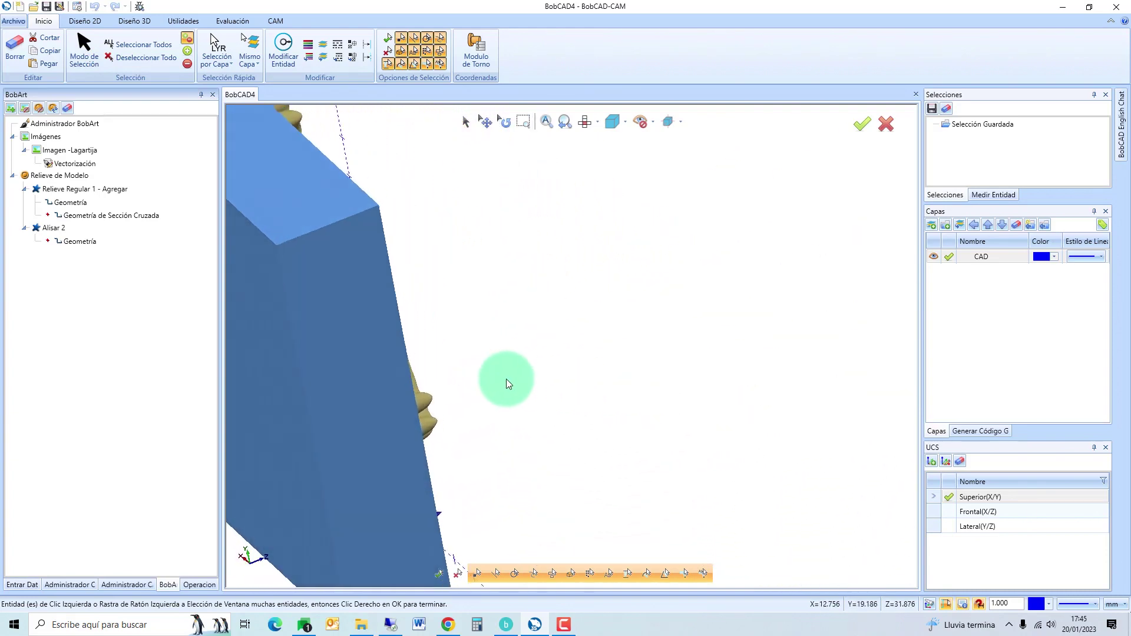
key(Right)
key(Right)
key(Right)
key(Right)
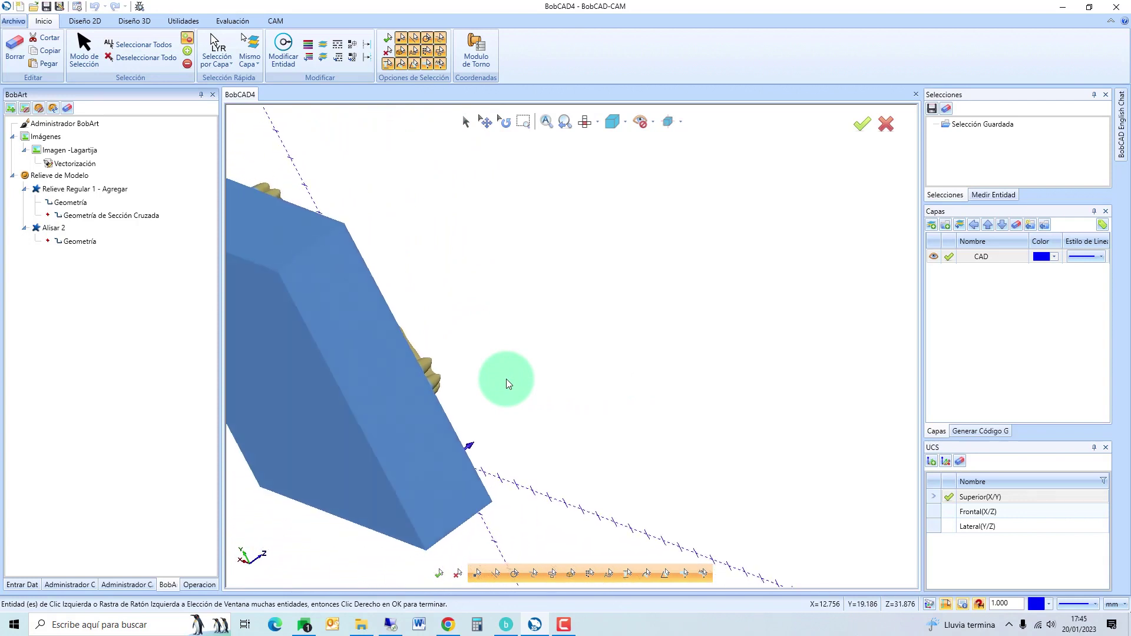
key(Right)
key(Right)
key(Right)
key(Right)
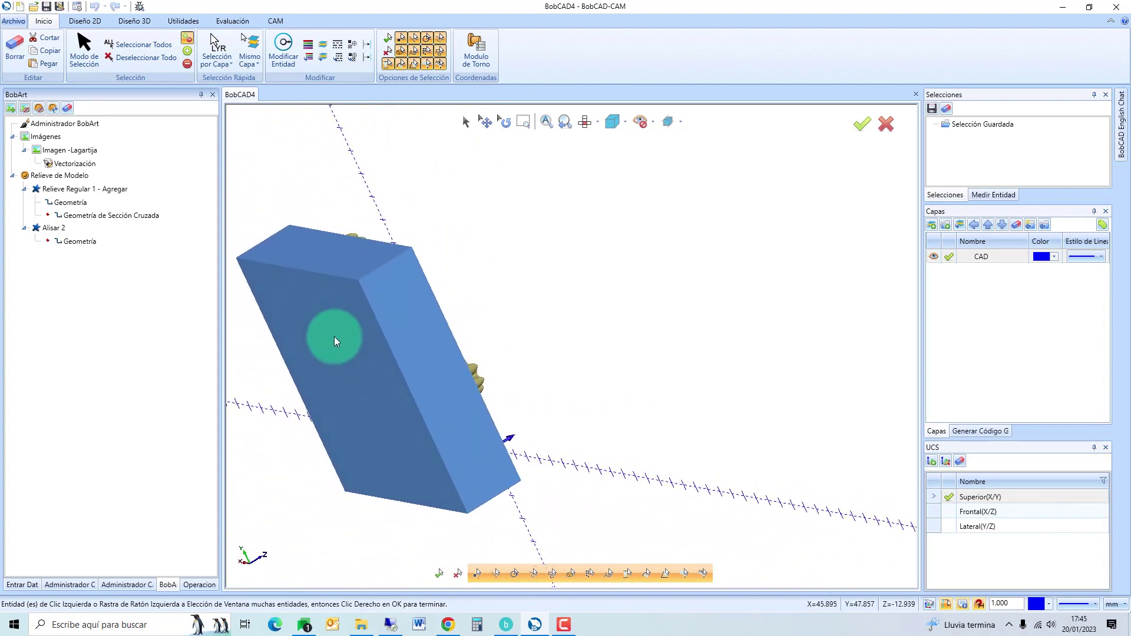
key(Right)
key(Right)
- Turn off Generar Como Solido in the relief's work area definition, apply it, and view the back of the surface
right_click(53, 175)
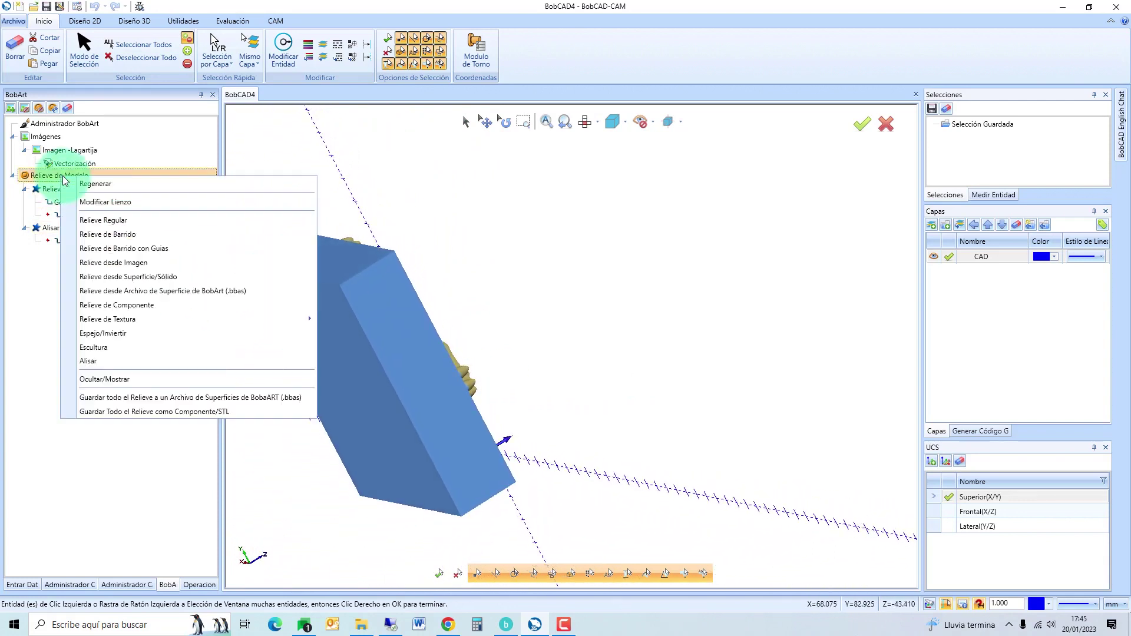
click(127, 203)
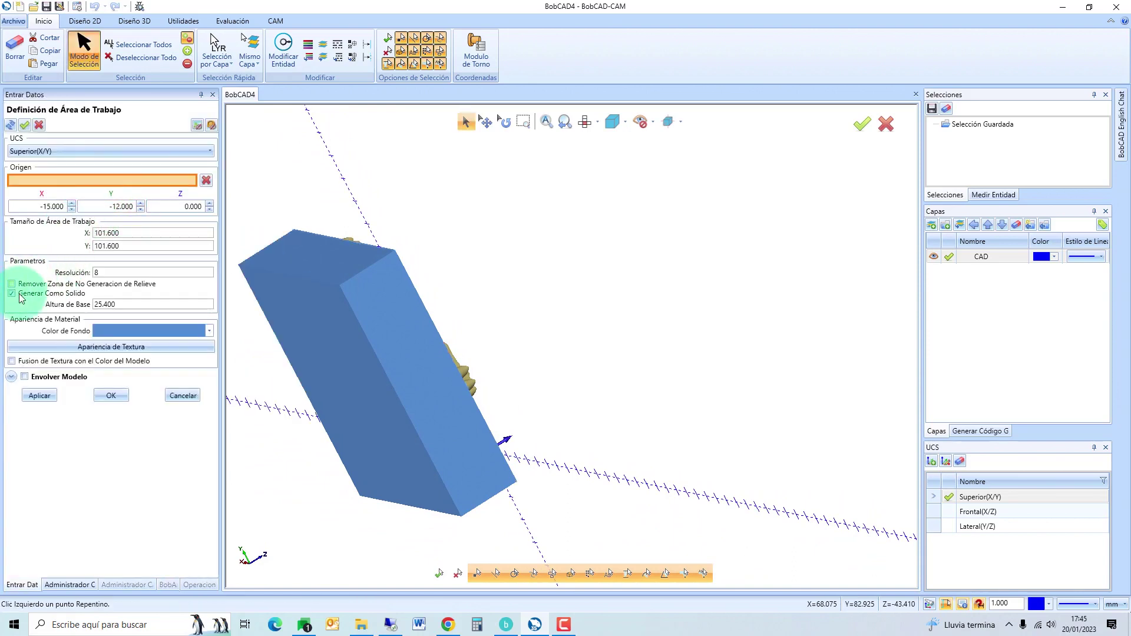
click(19, 295)
click(53, 383)
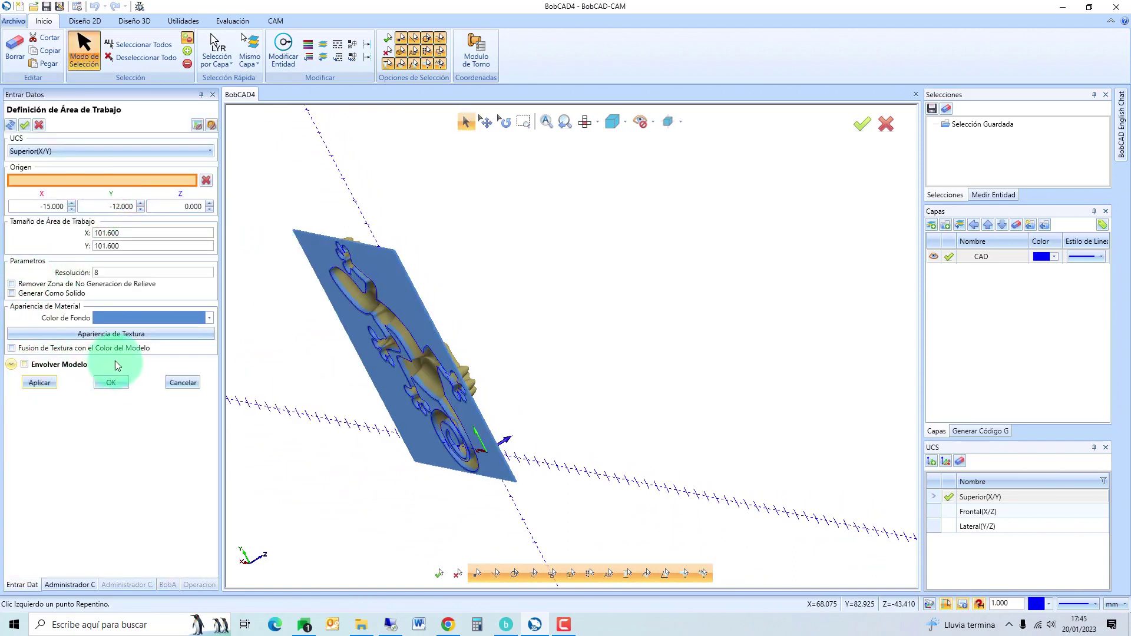
key(Right)
key(Right)
key(Right)
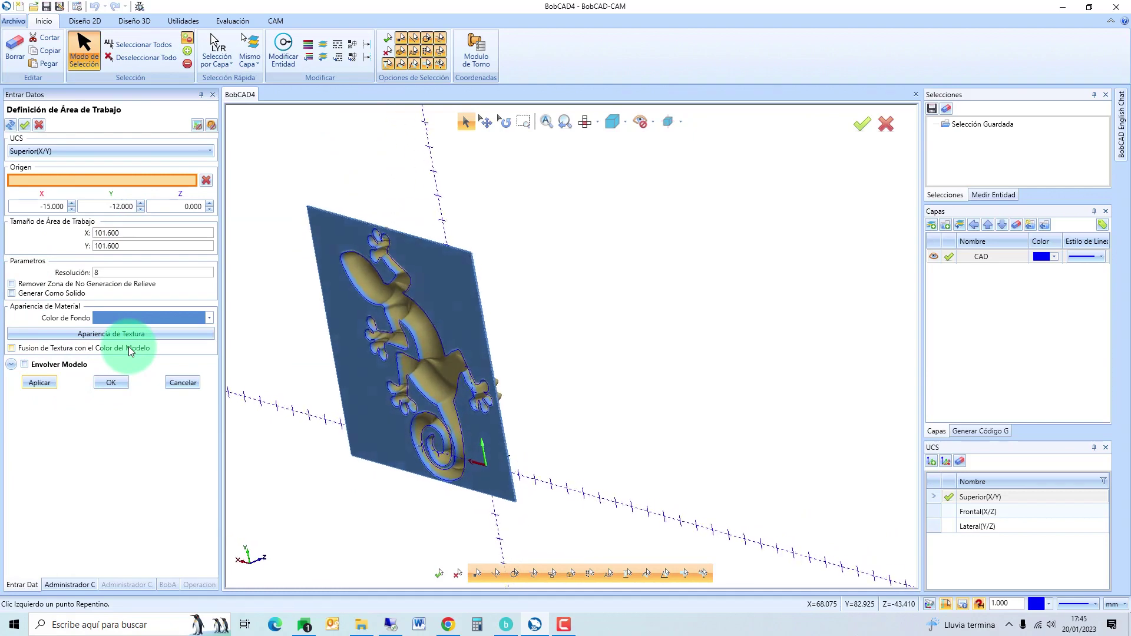
- Examine the hollow back, edges and front of the non-solid lizard relief surface from several angles
key(Right)
key(Right)
key(Right)
key(Right)
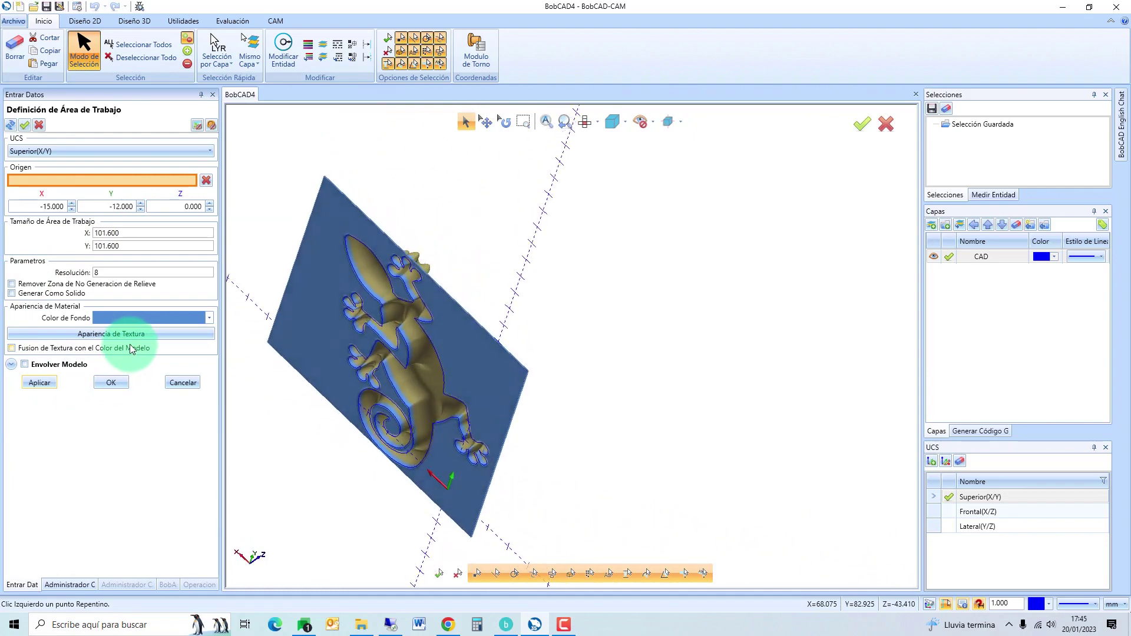
key(Right)
key(Right)
key(Right)
key(Right)
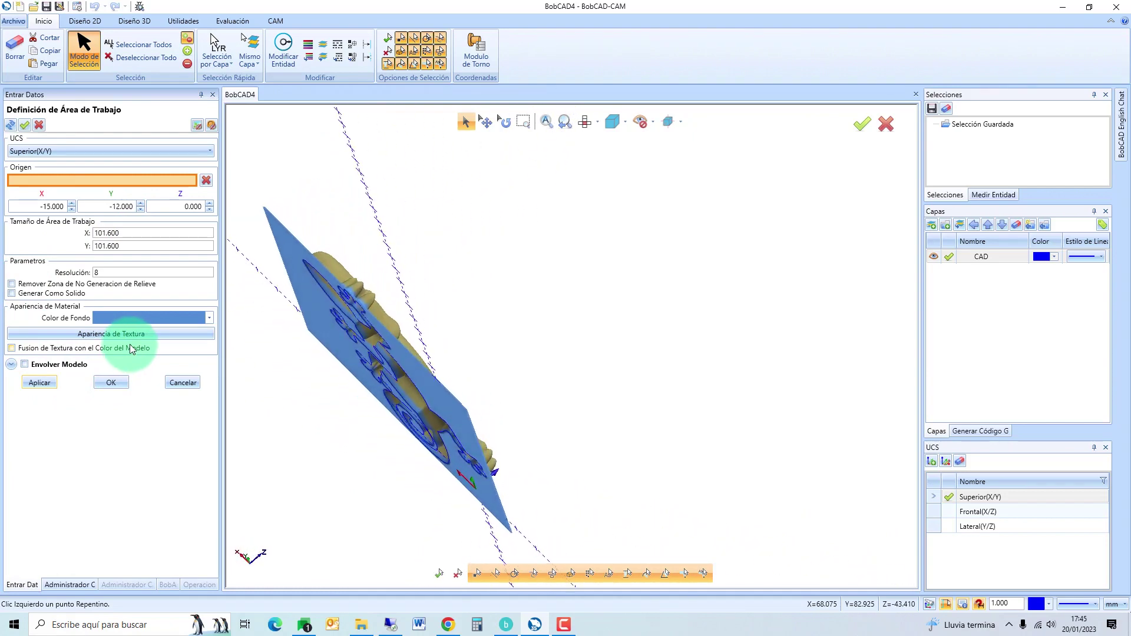
key(Right)
key(Right)
key(Right)
key(Right)
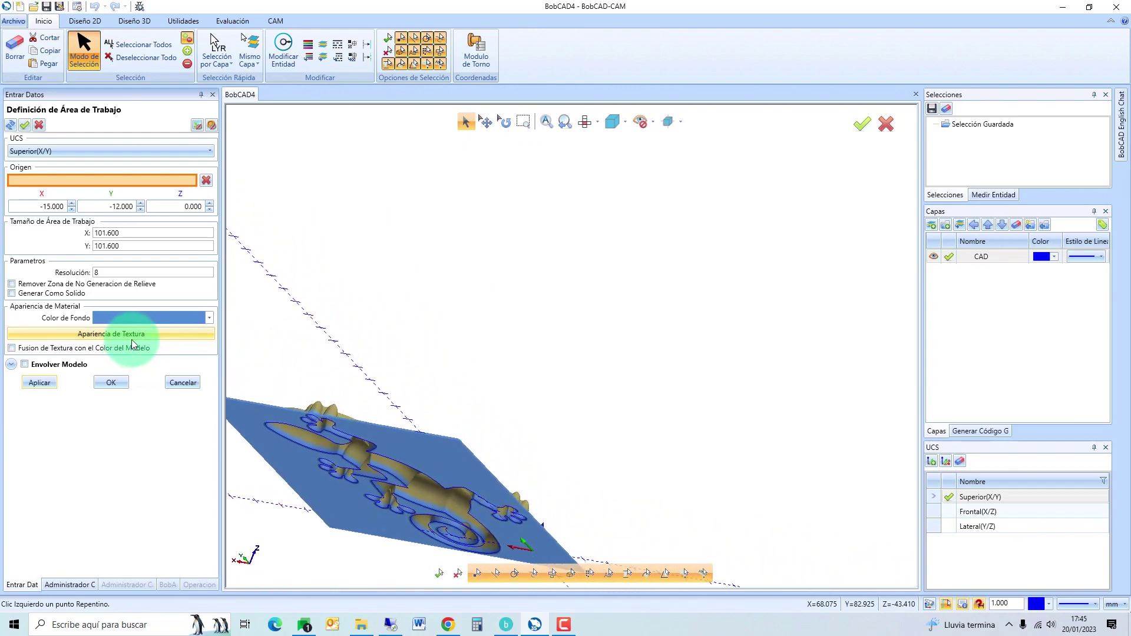
key(Right)
key(Right)
key(Right)
key(Right)
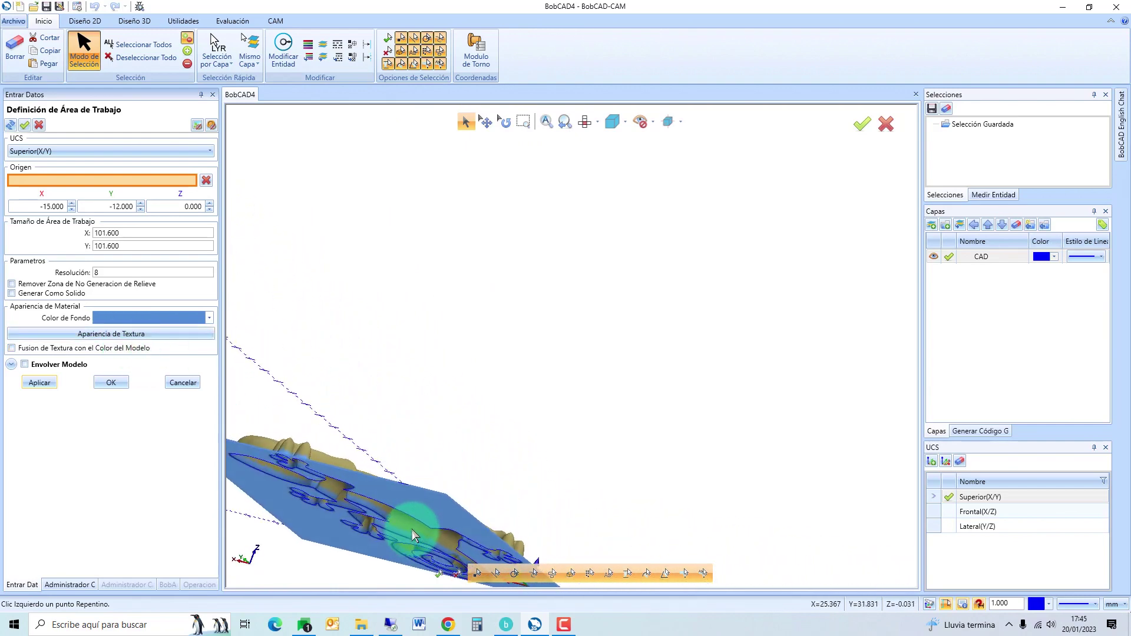
key(Right)
key(Right)
key(Right)
key(Right)
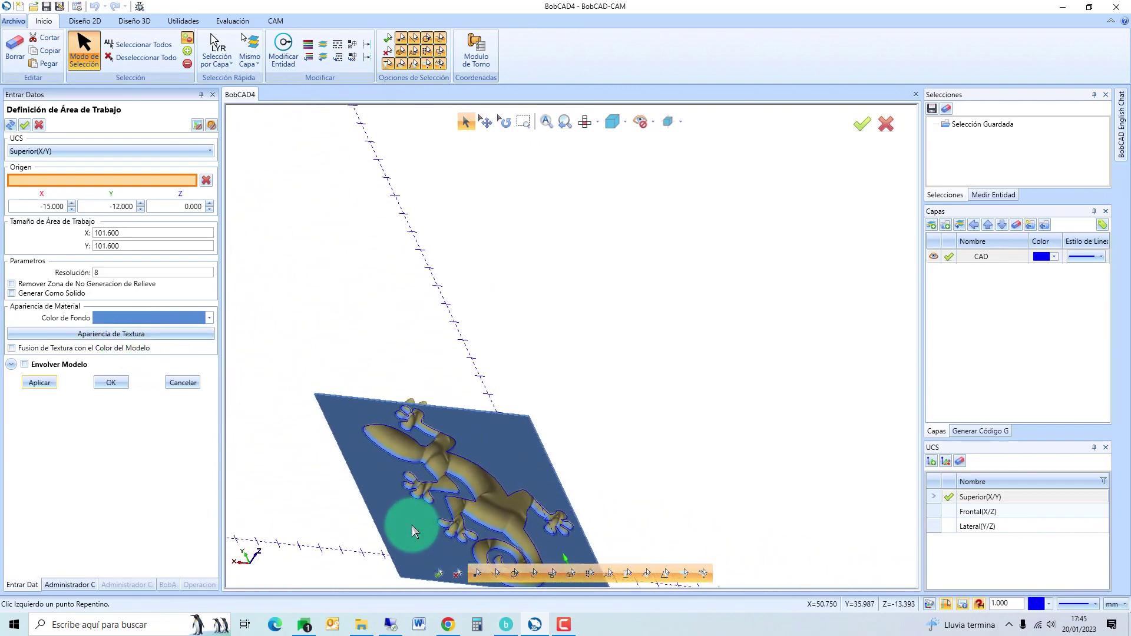
key(Right)
key(Right)
key(Right)
key(Right)
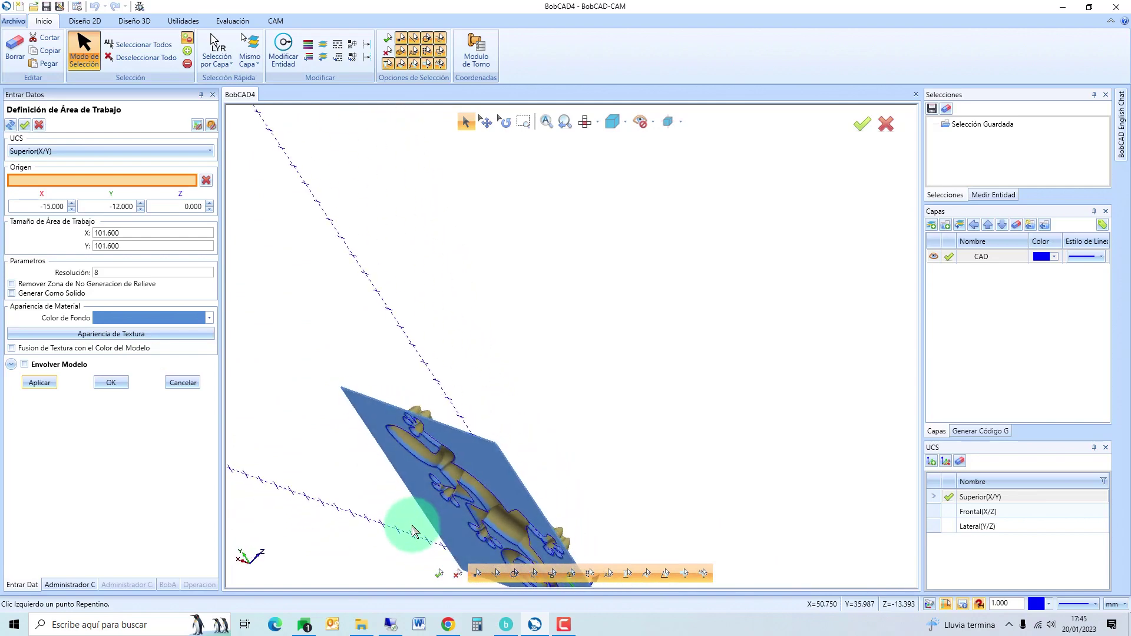
middle_drag(596, 494, 614, 317)
middle_drag(609, 369, 538, 405)
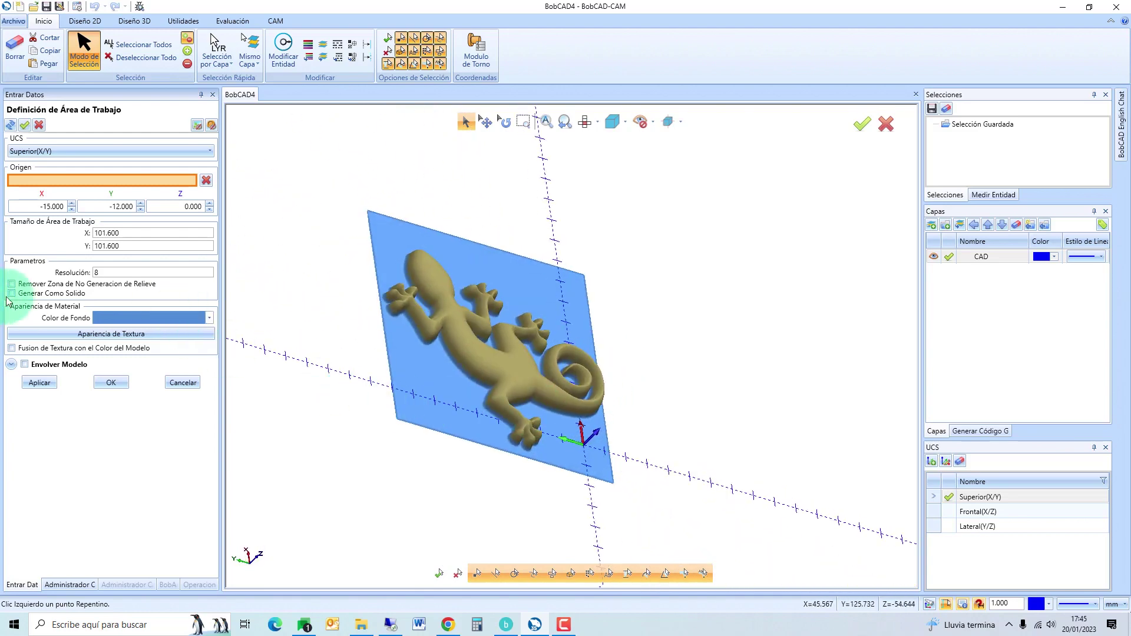